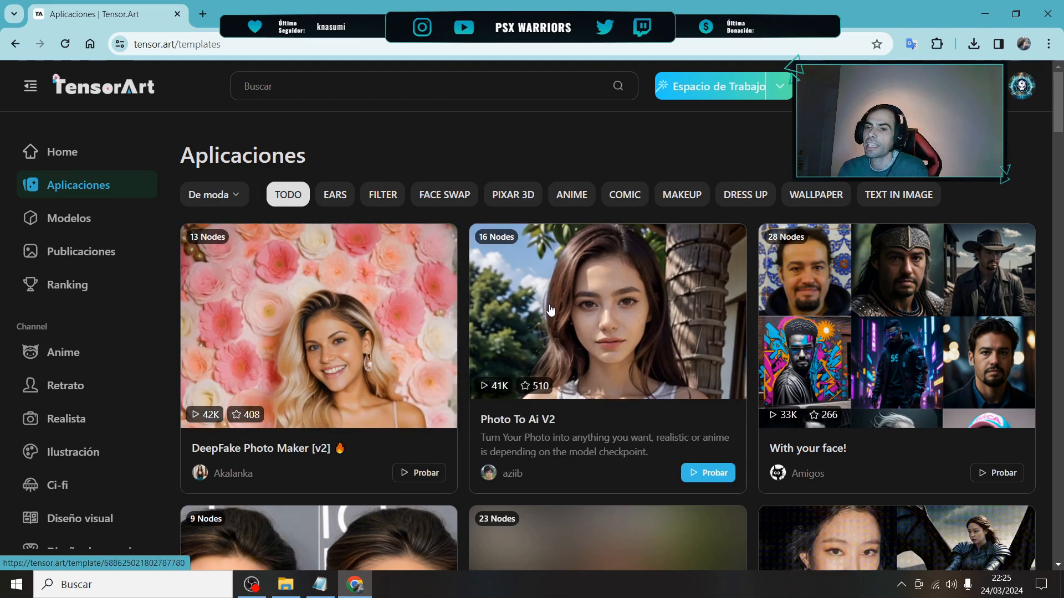
Browse the Aplicaciones gallery to examine the available AI templates, such as face swap and drawing-to-photo tools.
scroll(552, 316, "down", 1)
scroll(553, 317, "down", 1)
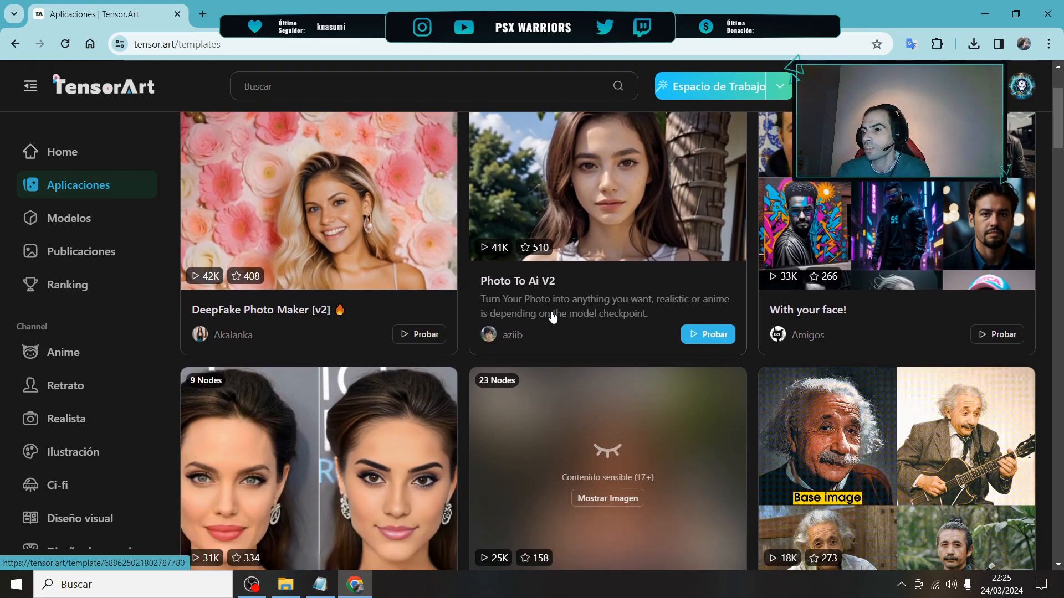
scroll(552, 315, "down", 3)
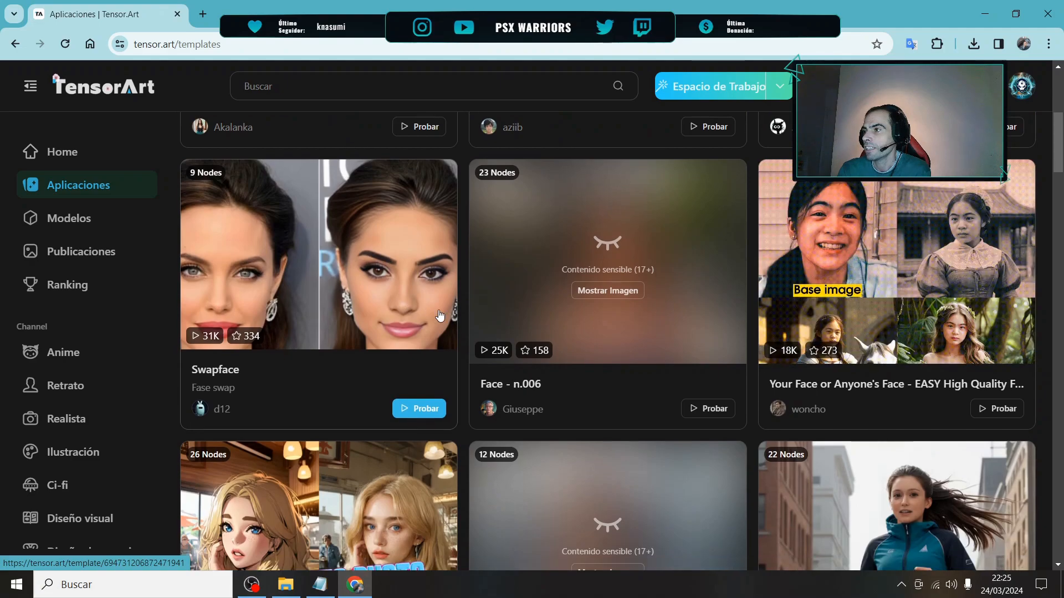
scroll(334, 321, "down", 2)
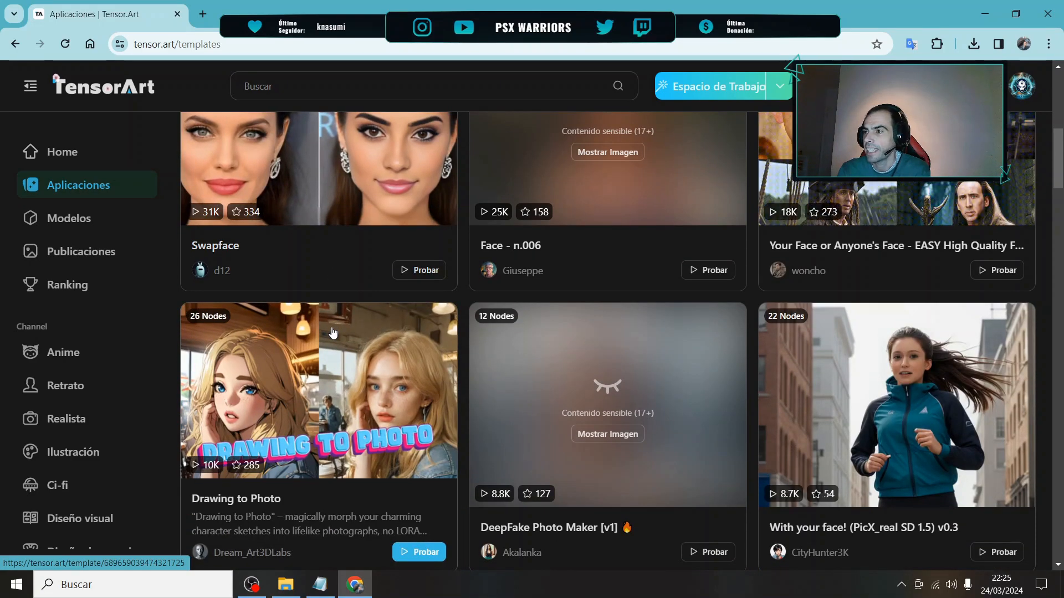
scroll(333, 332, "down", 1)
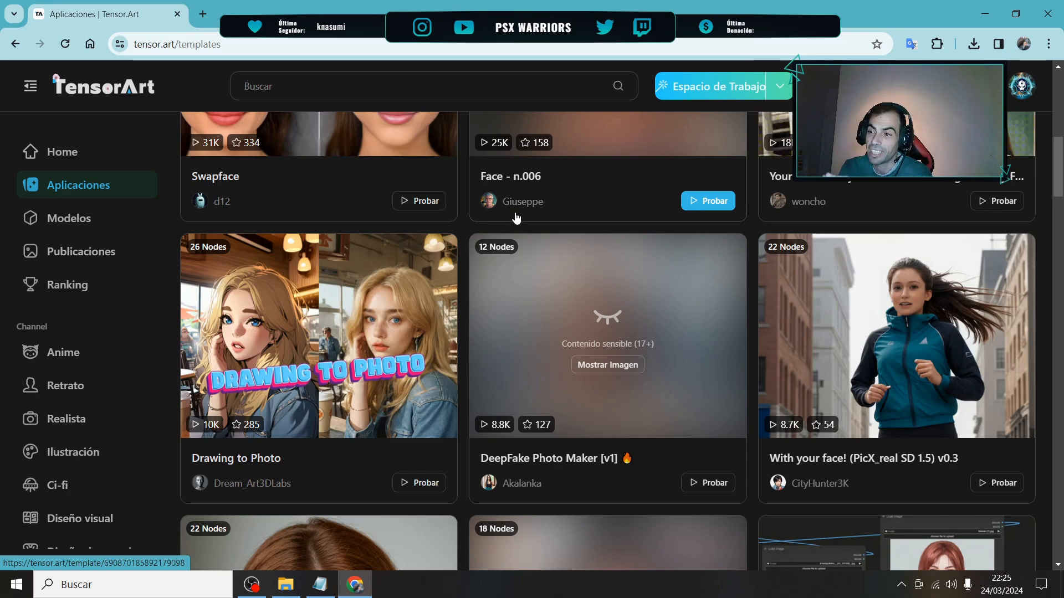
scroll(322, 238, "down", 3)
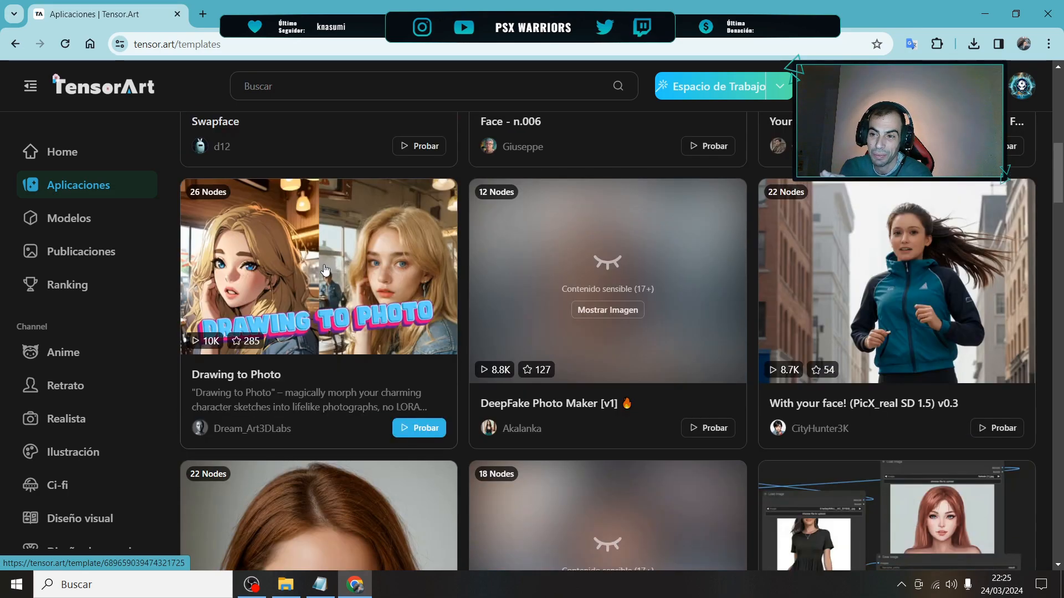
scroll(324, 269, "down", 6)
scroll(258, 428, "up", 10)
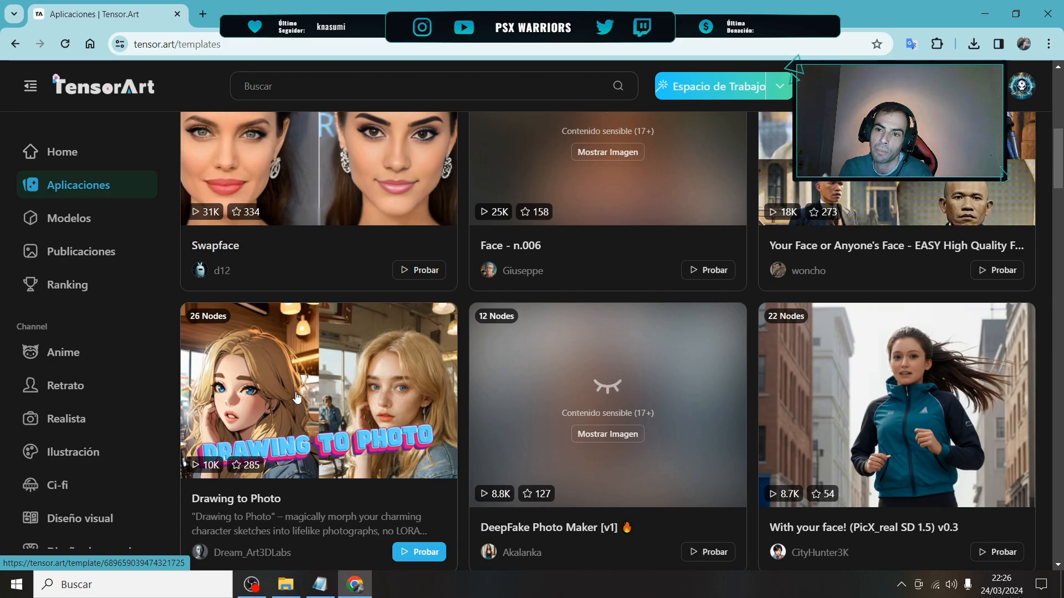
Open the Modelos catalogue and look through its checkpoint and LoRA models.
left_click(69, 218)
scroll(614, 320, "down", 9)
scroll(614, 321, "down", 5)
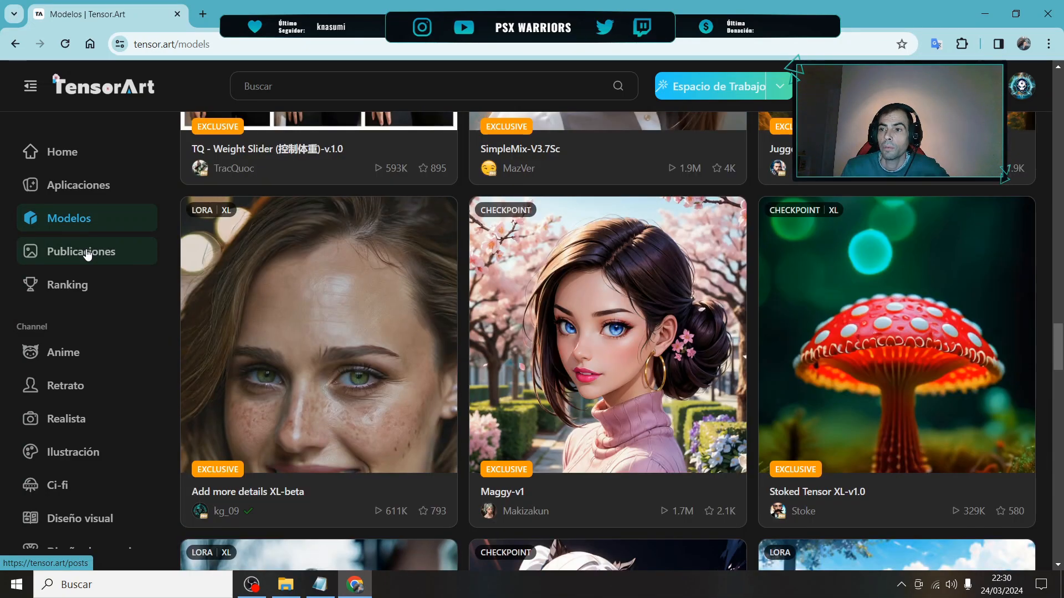
Look through the community images in Publicaciones and open the Anime channel.
left_click(85, 253)
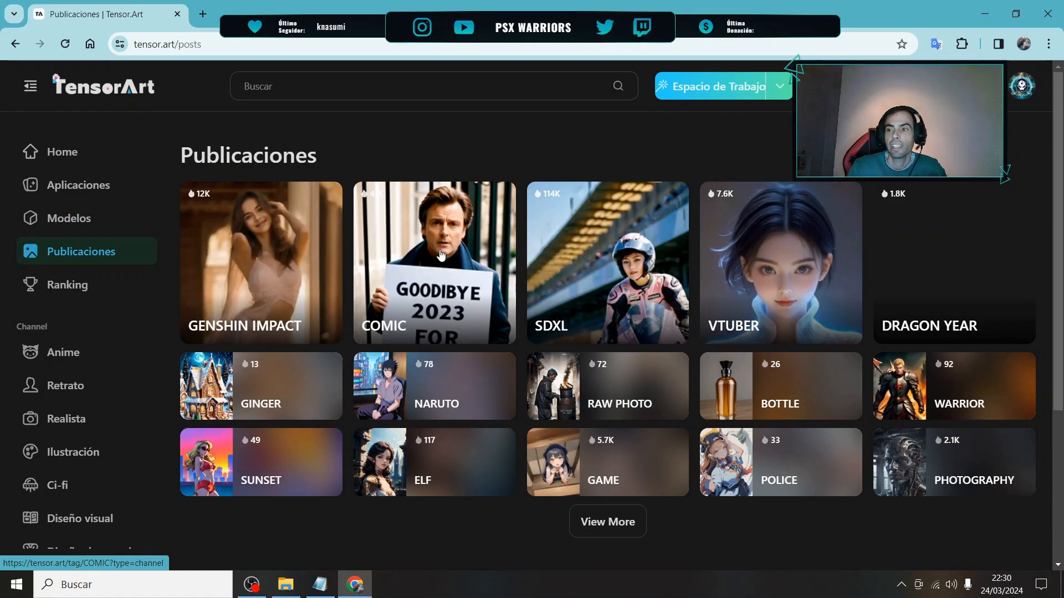
scroll(600, 220, "down", 6)
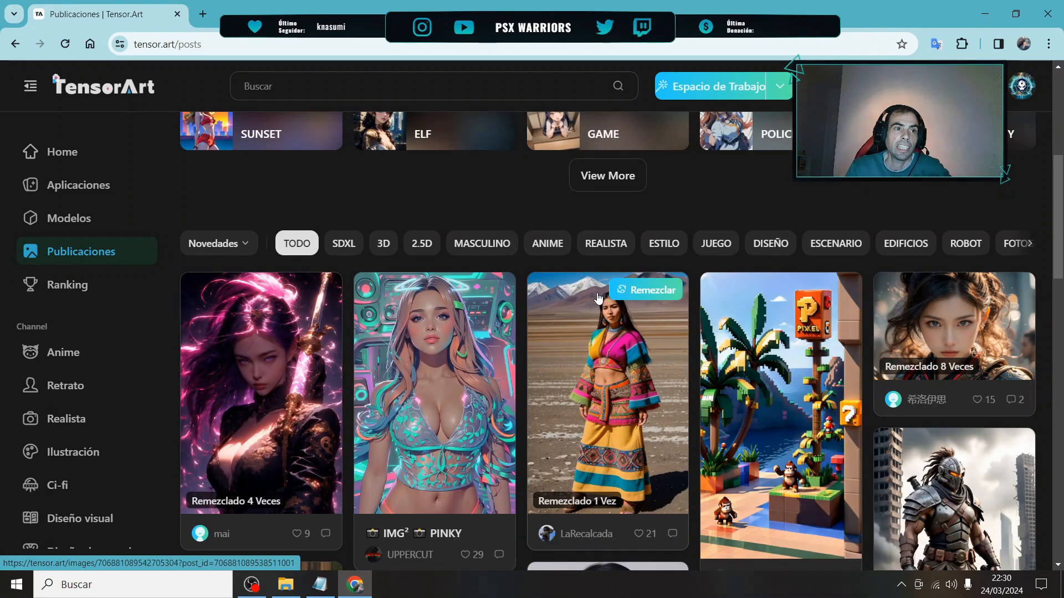
scroll(598, 298, "down", 2)
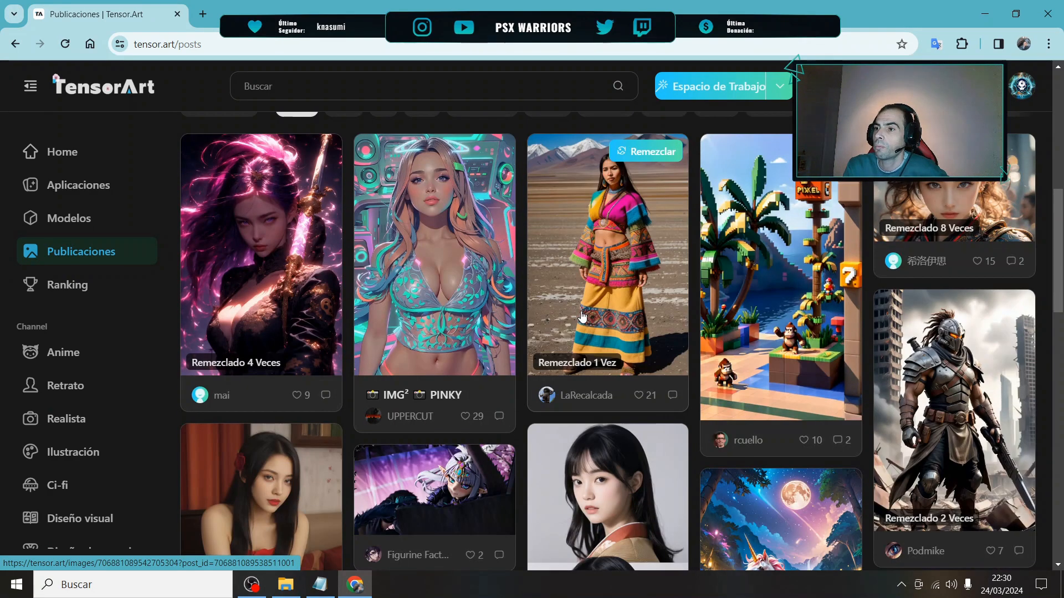
scroll(459, 263, "down", 2)
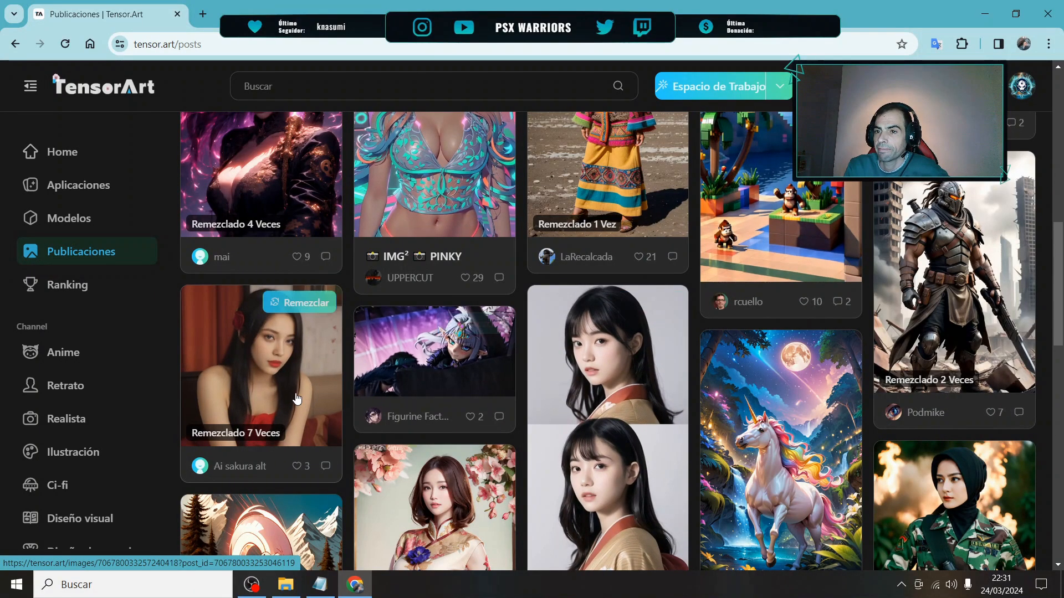
scroll(295, 410, "down", 1)
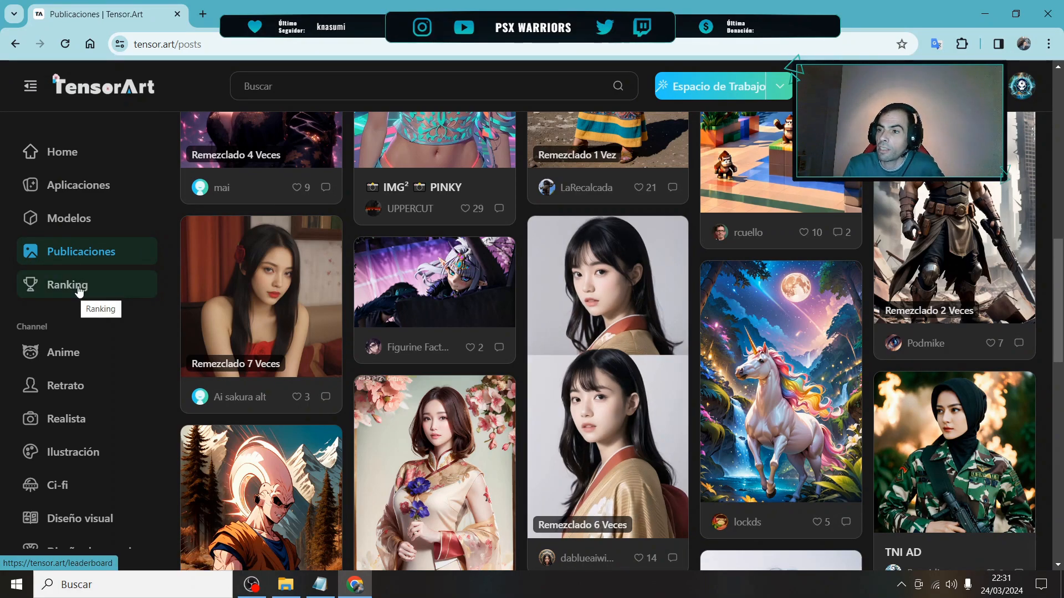
left_click(63, 353)
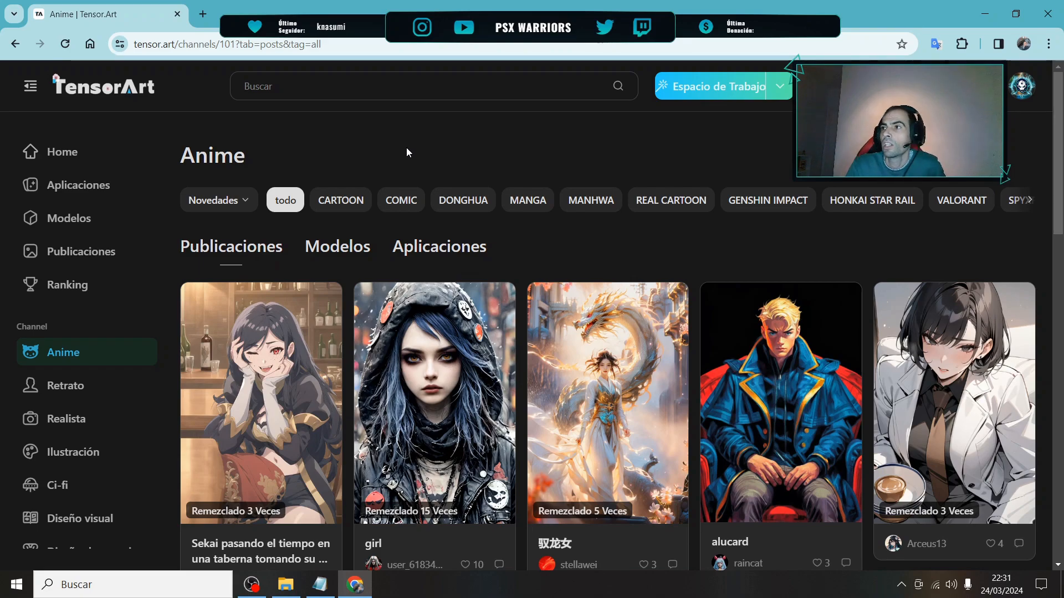
Open the workspace's Text2Img form and read through its full prompt and negative prompt.
left_click(717, 88)
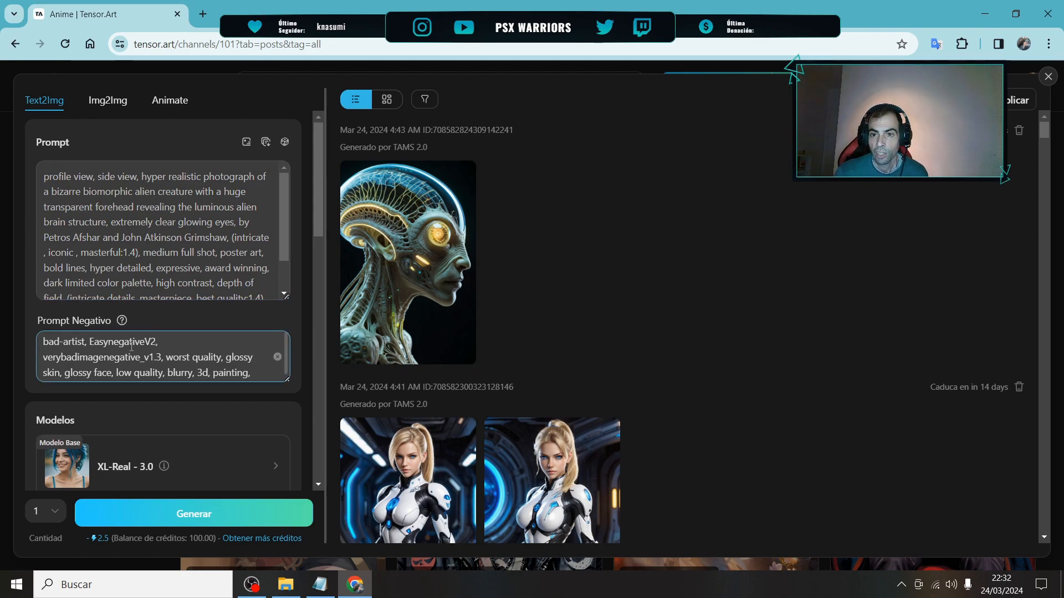
scroll(197, 351, "down", 1)
scroll(172, 343, "up", 1)
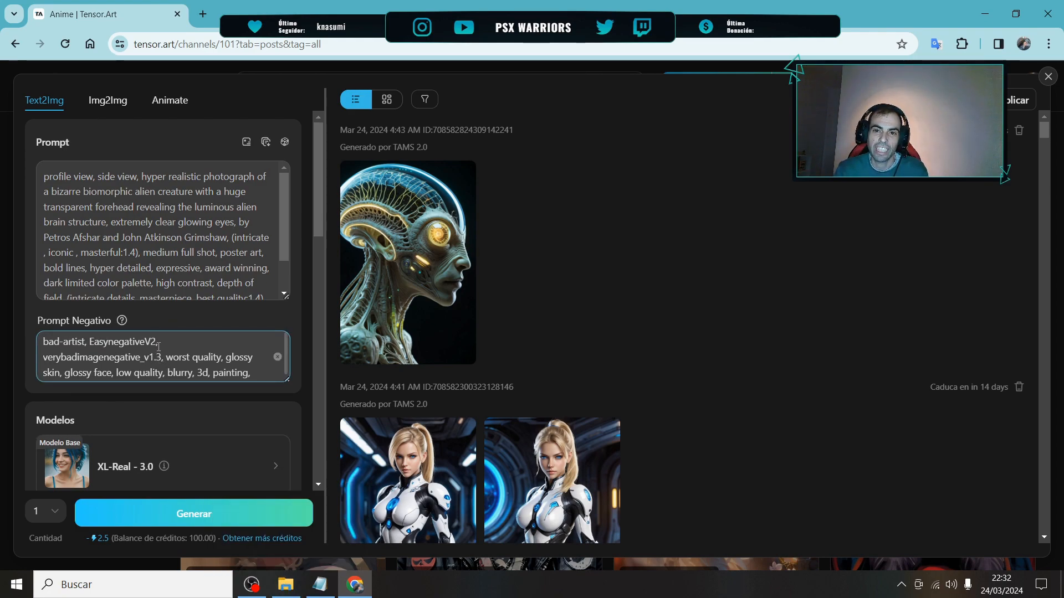
scroll(158, 347, "down", 1)
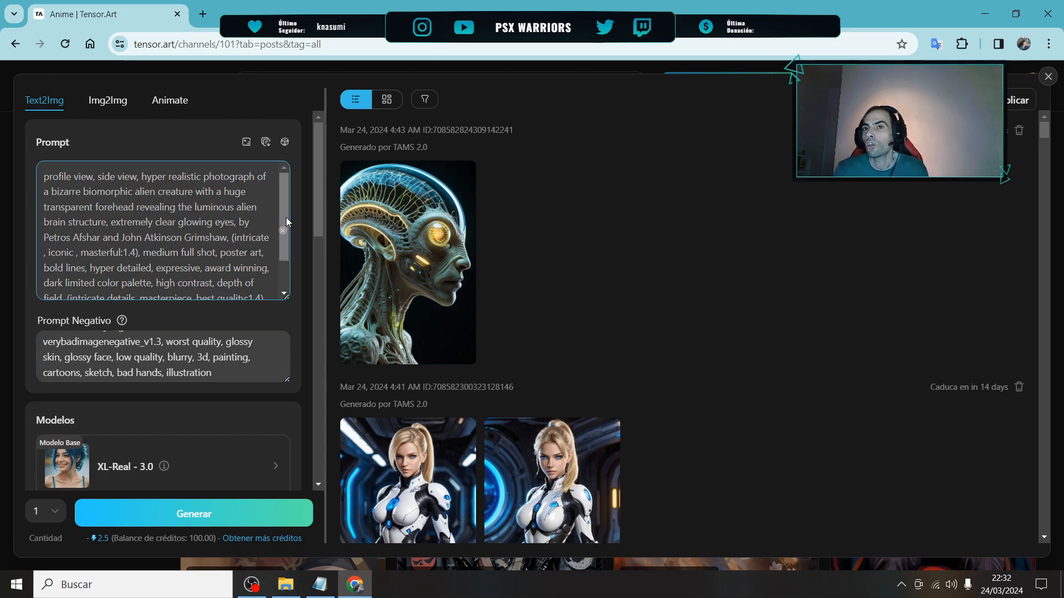
scroll(194, 205, "down", 2)
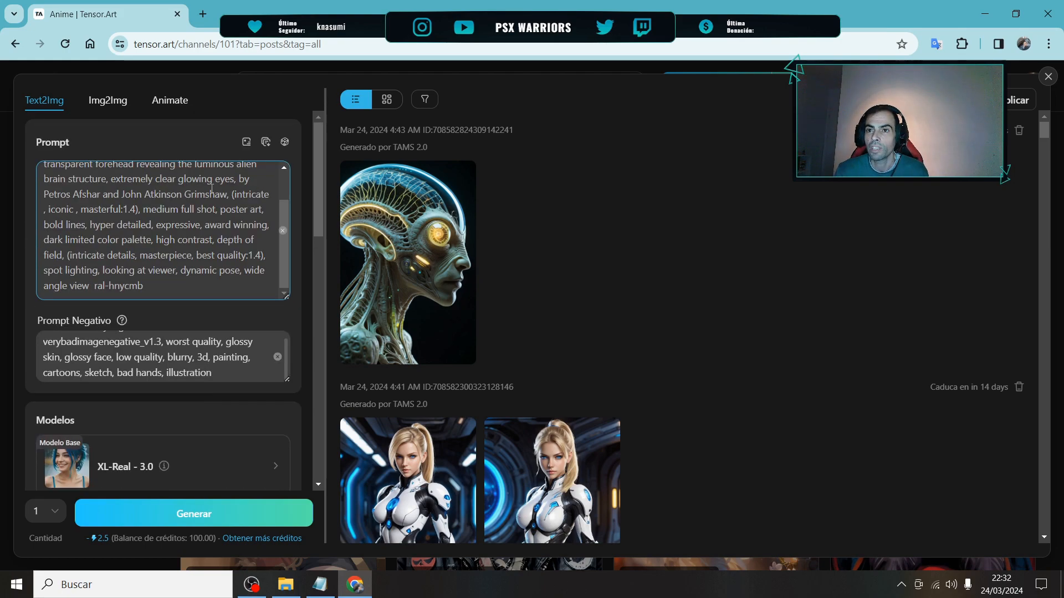
scroll(179, 209, "up", 2)
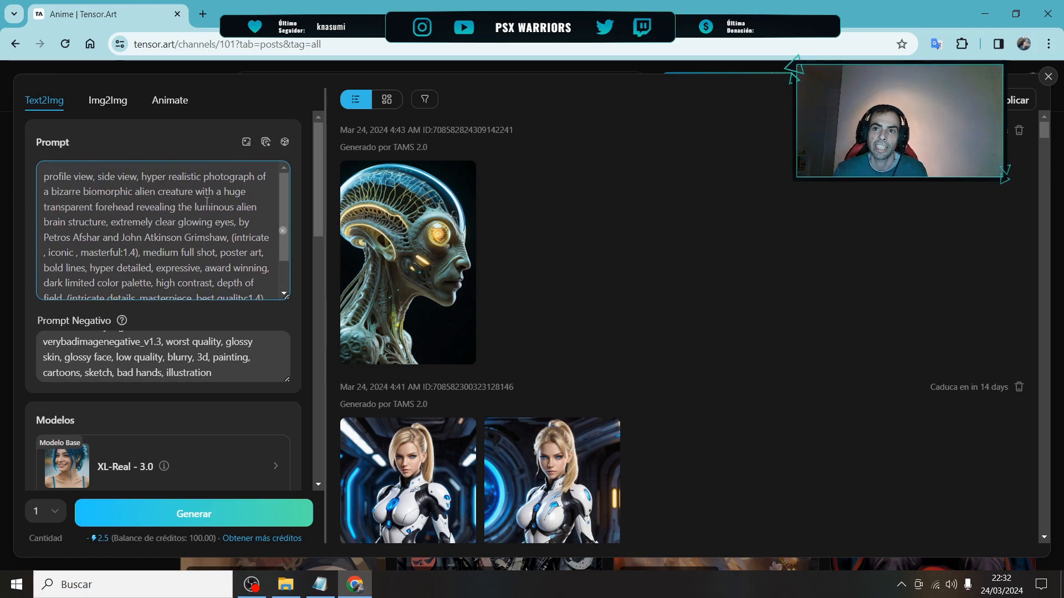
Open the base model selection under Modelos and look through the models available to try.
scroll(147, 233, "down", 1)
scroll(189, 271, "down", 3)
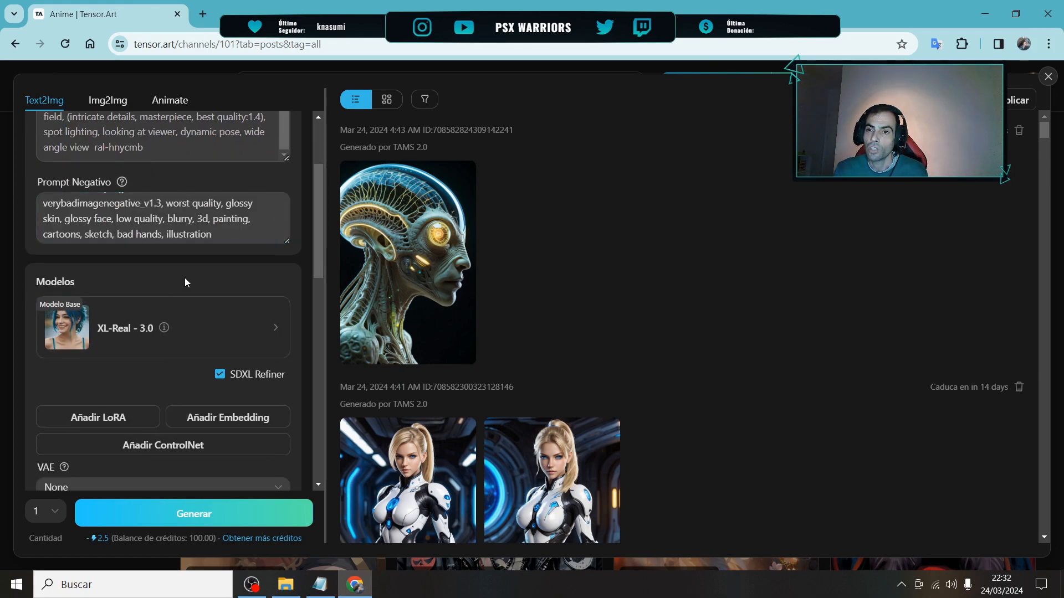
left_click(246, 328)
scroll(596, 358, "down", 3)
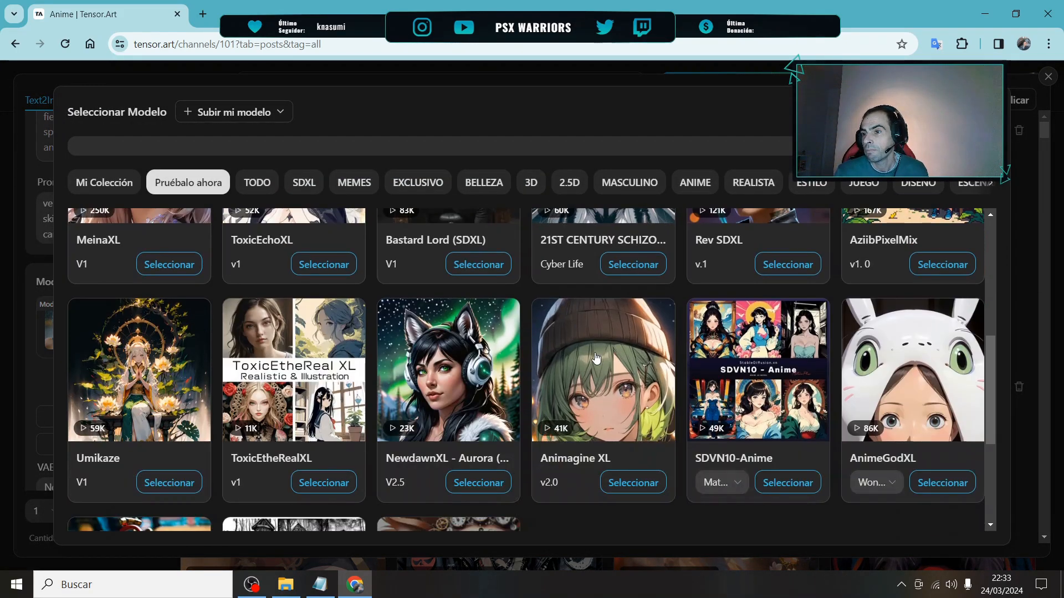
scroll(421, 432, "down", 3)
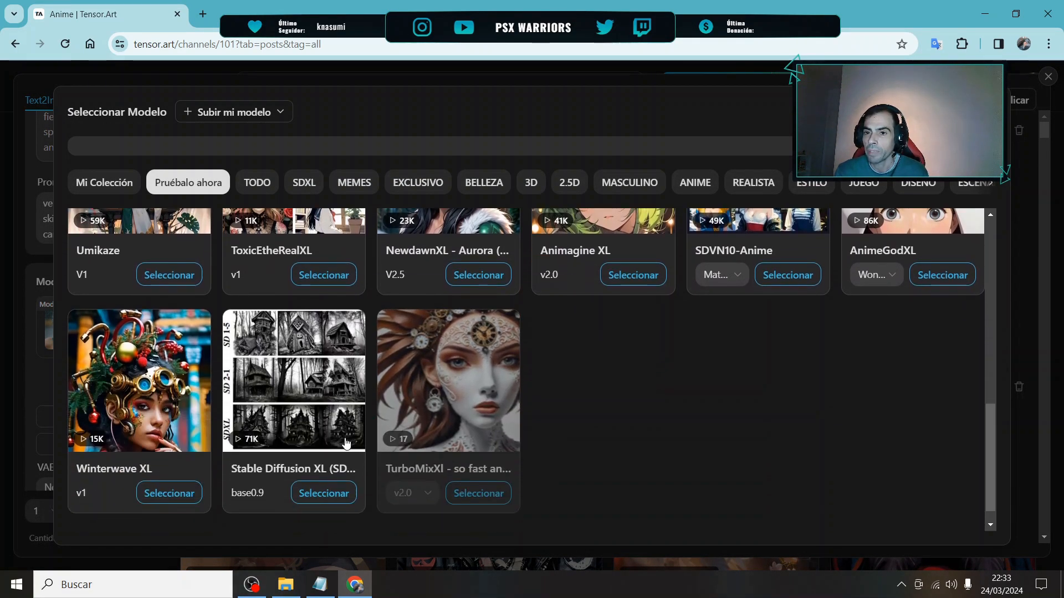
scroll(369, 388, "up", 5)
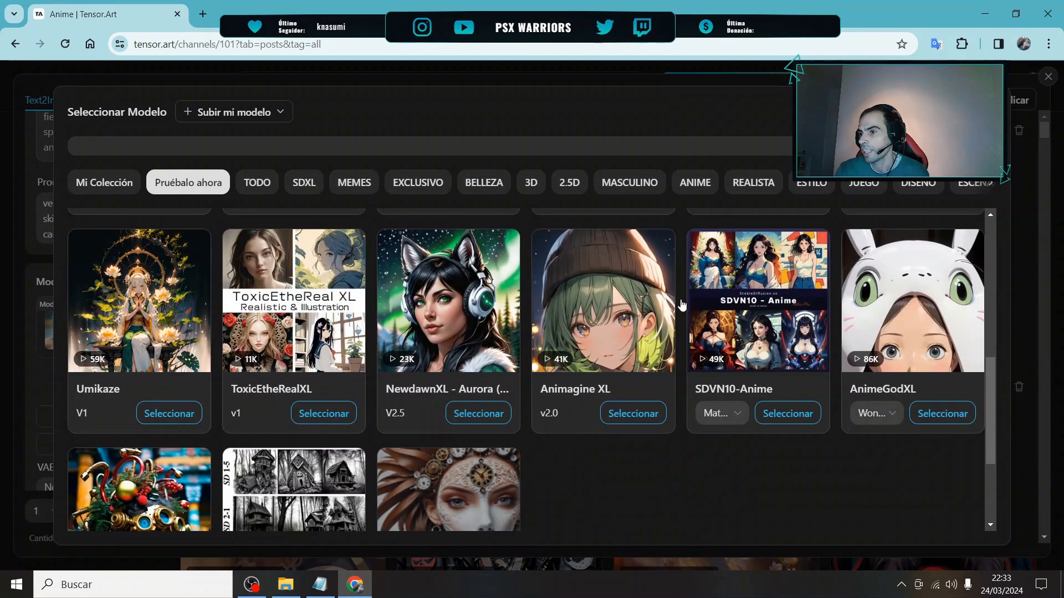
scroll(478, 325, "up", 3)
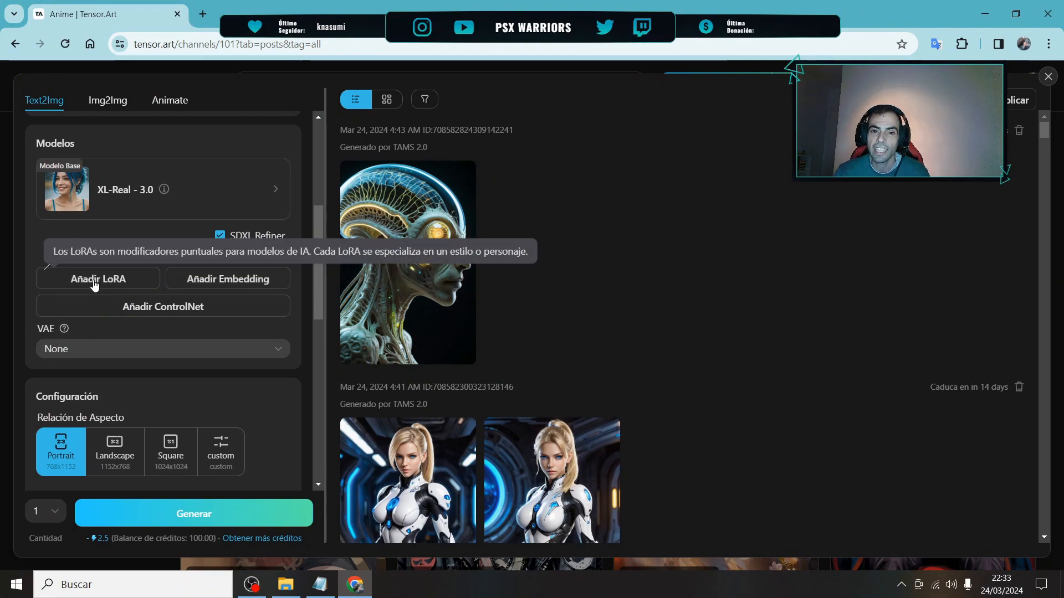
Add the LegendDarkFantasyXL v.1 LoRA to the Text2Img setup and set its weight to 0.6.
left_click(94, 283)
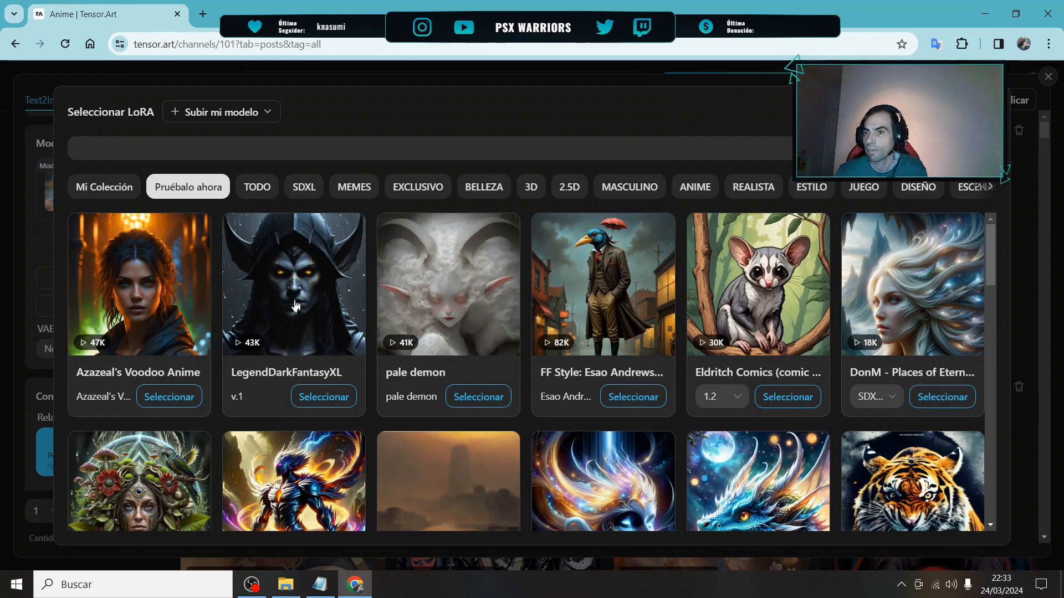
left_click(300, 313)
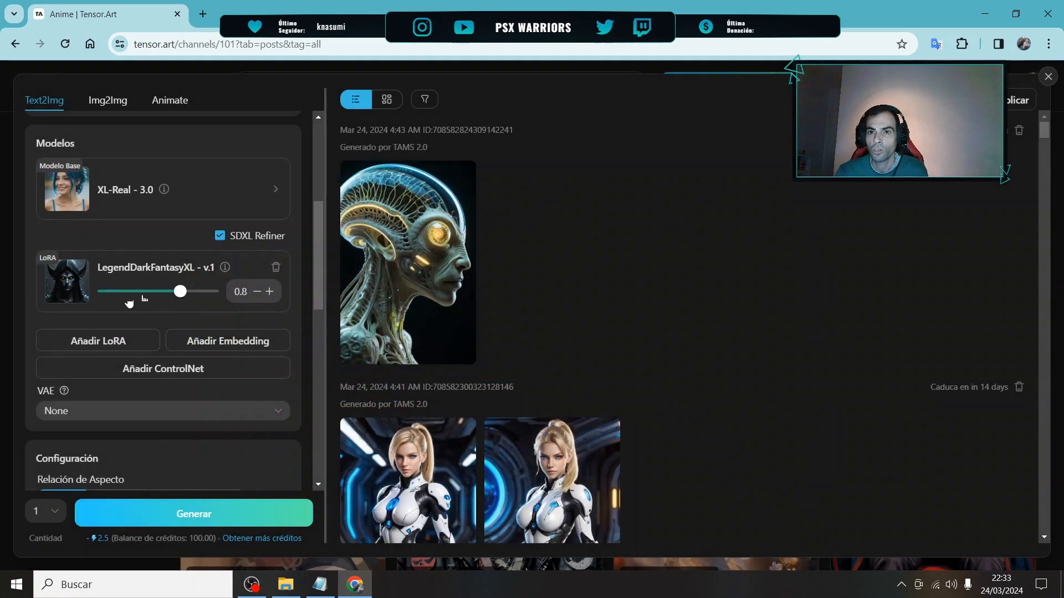
scroll(133, 309, "down", 1)
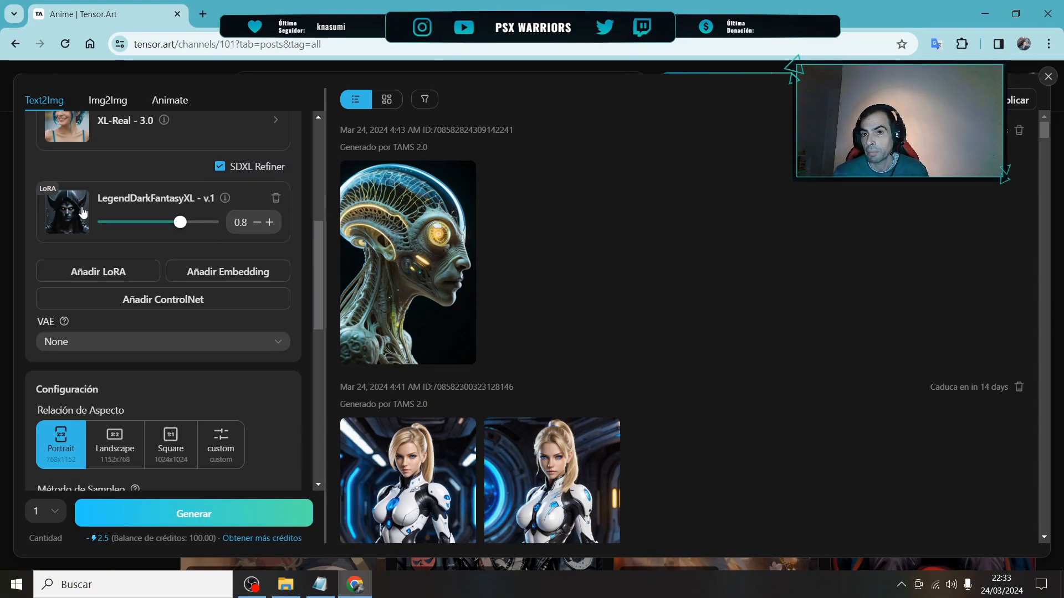
mouse_move(183, 229)
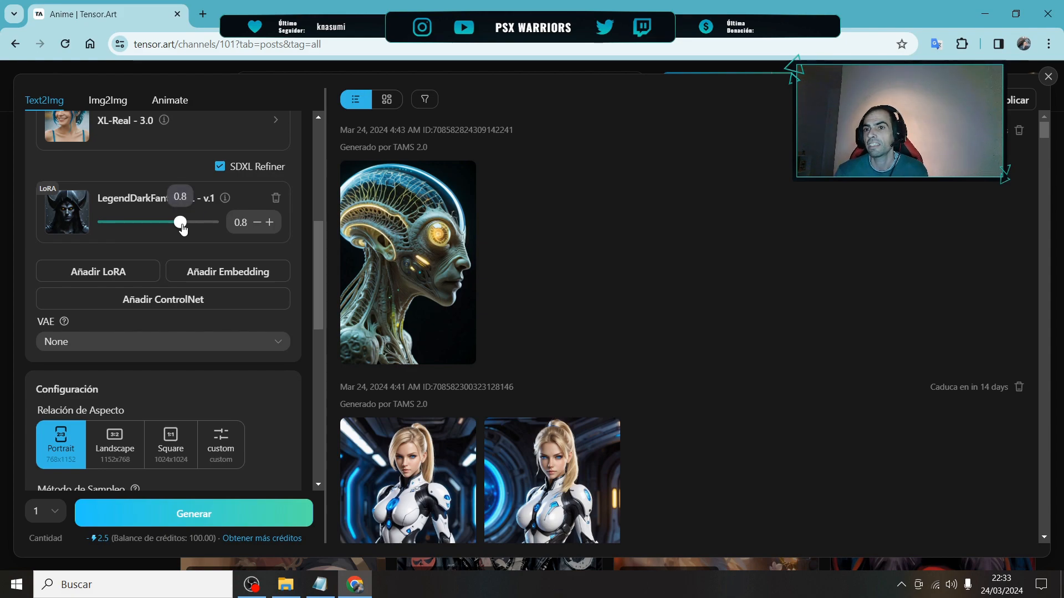
left_click_drag(183, 228, 173, 228)
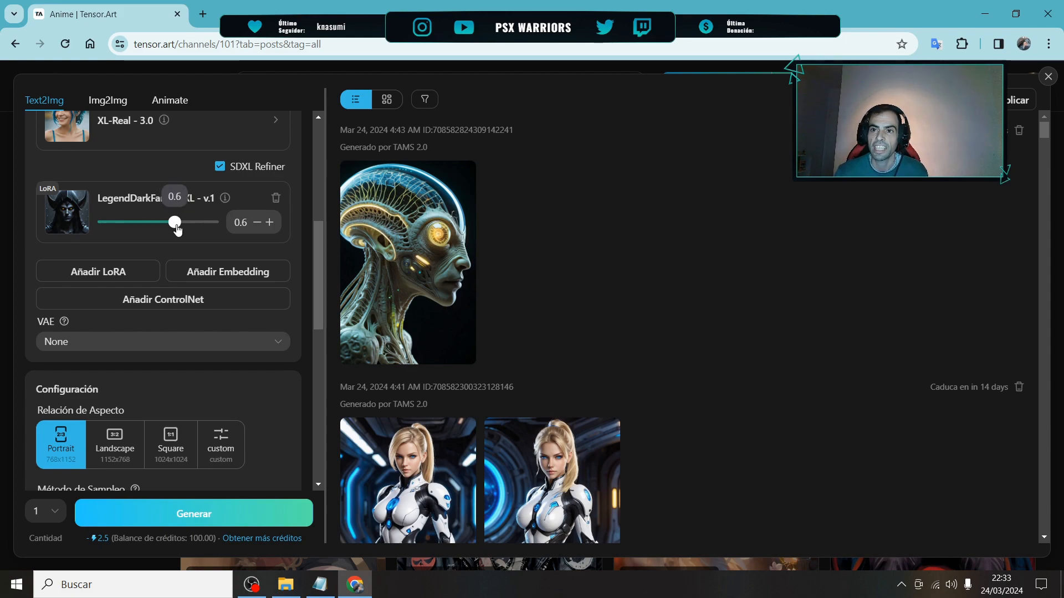
Review the remaining Text2Img settings, including aspect ratio, sampling, Hires.fix, ADetailer and the credit cost, and return to the prompt.
scroll(81, 236, "down", 3)
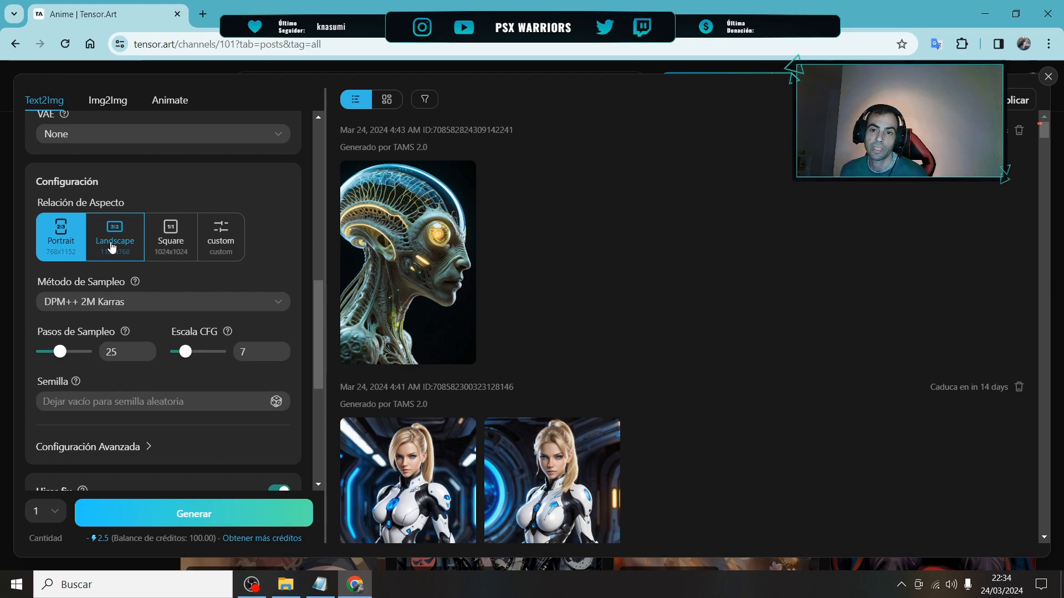
scroll(282, 435, "down", 5)
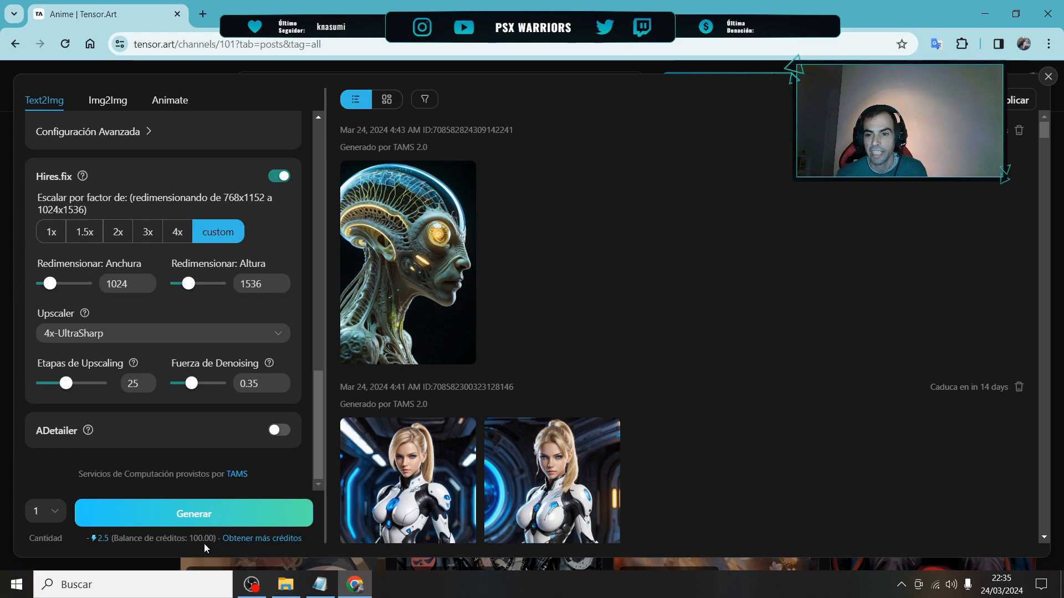
scroll(292, 197, "up", 15)
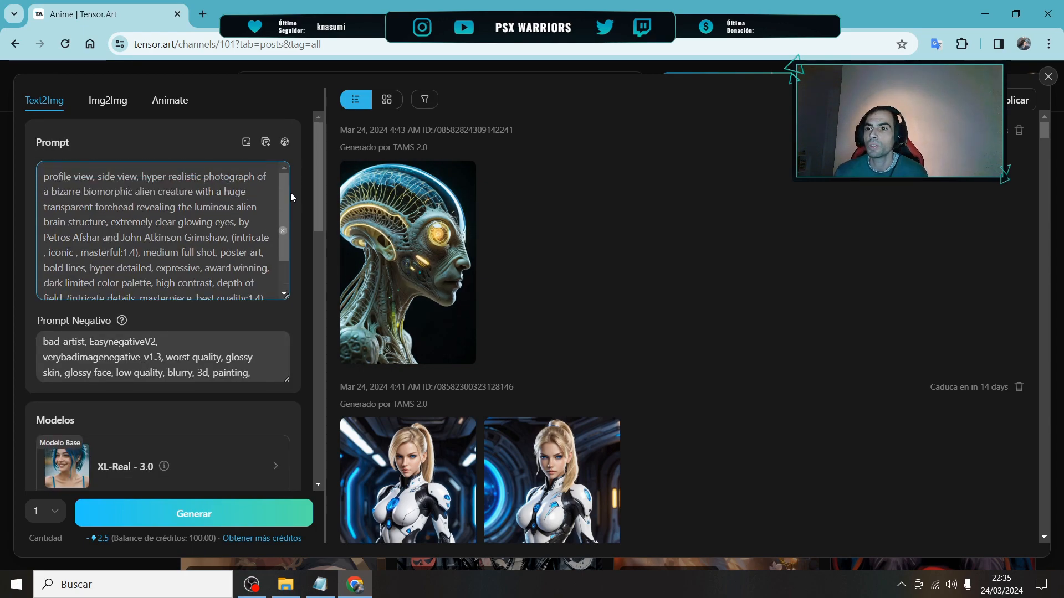
mouse_move(416, 253)
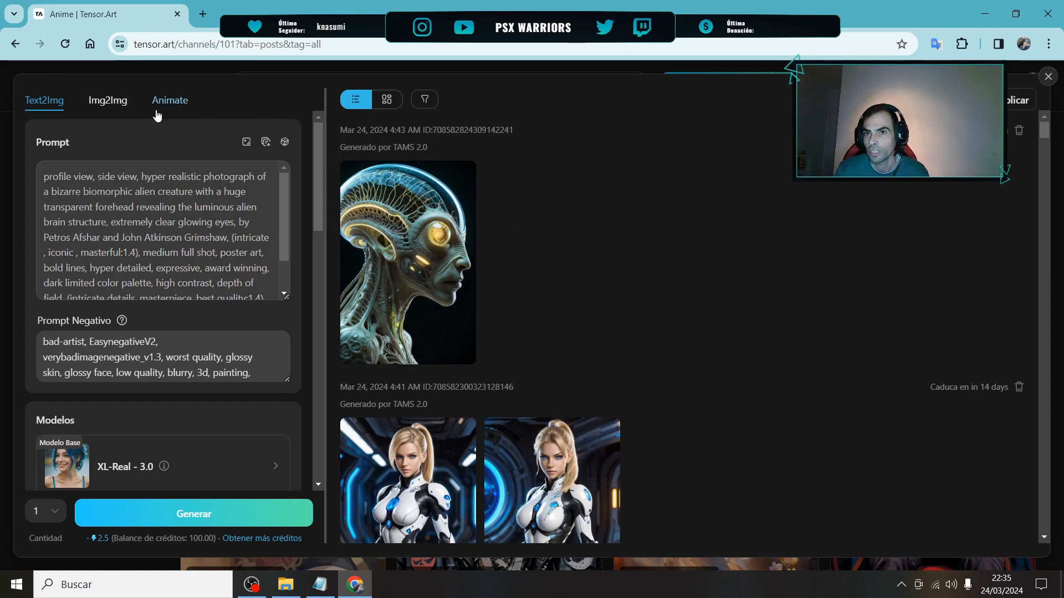
Switch to the Img2Img mode and review its image upload area, prompts, base model and LoRAs.
left_click(121, 105)
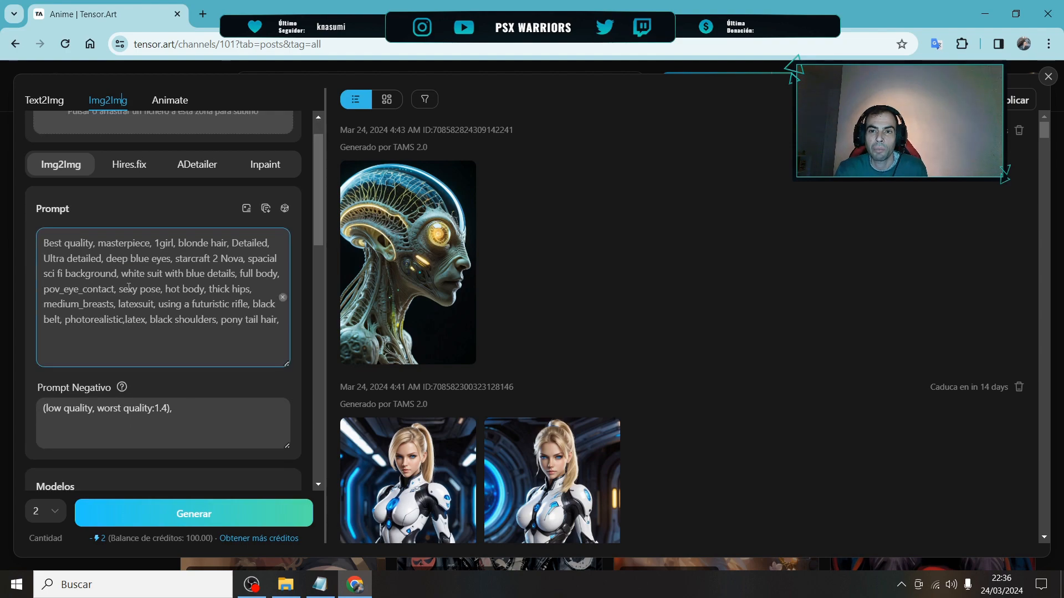
scroll(139, 233, "down", 5)
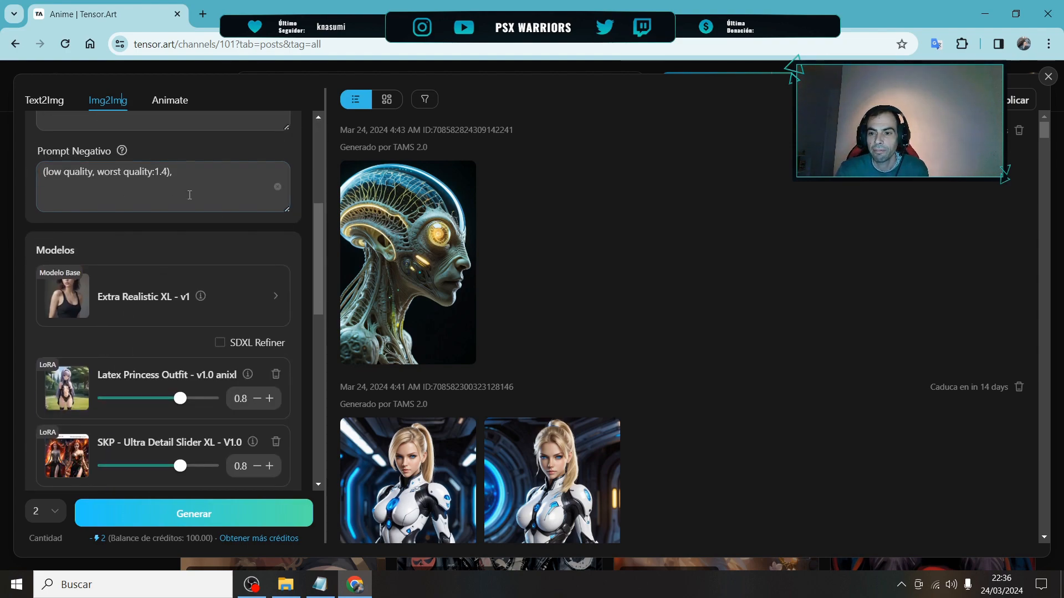
scroll(163, 209, "up", 3)
scroll(163, 208, "up", 2)
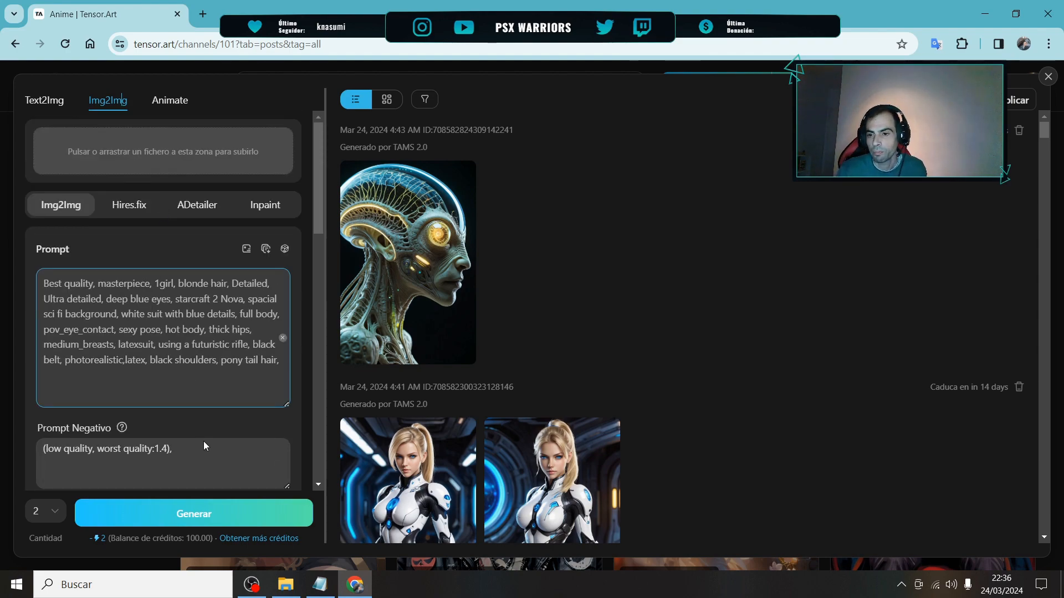
Close the workspace, browse the Anime gallery and open the New Generation Namekian Character post.
left_click(295, 580)
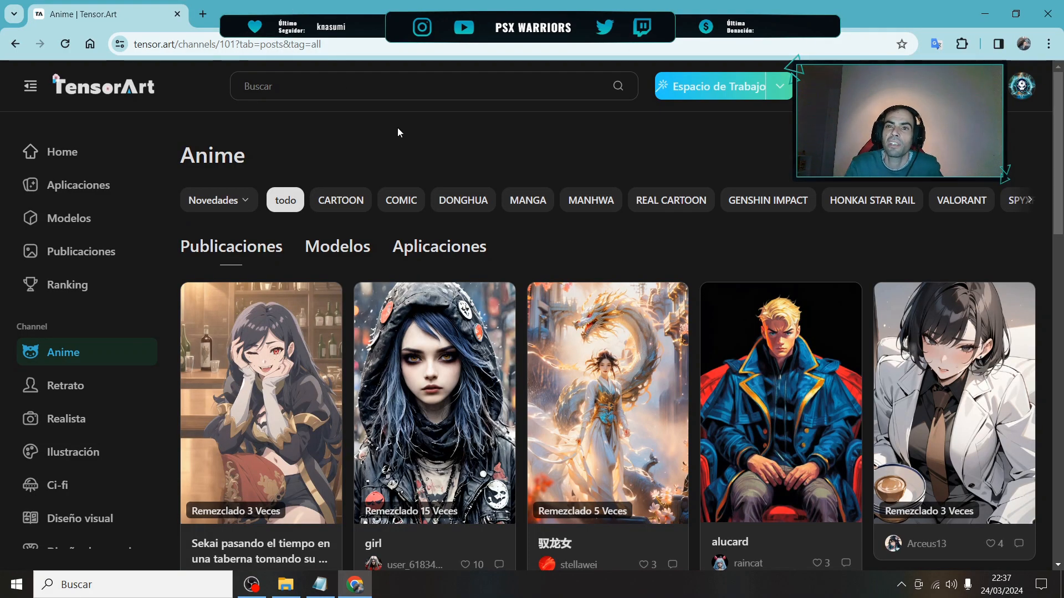
scroll(388, 166, "down", 1)
scroll(542, 222, "down", 3)
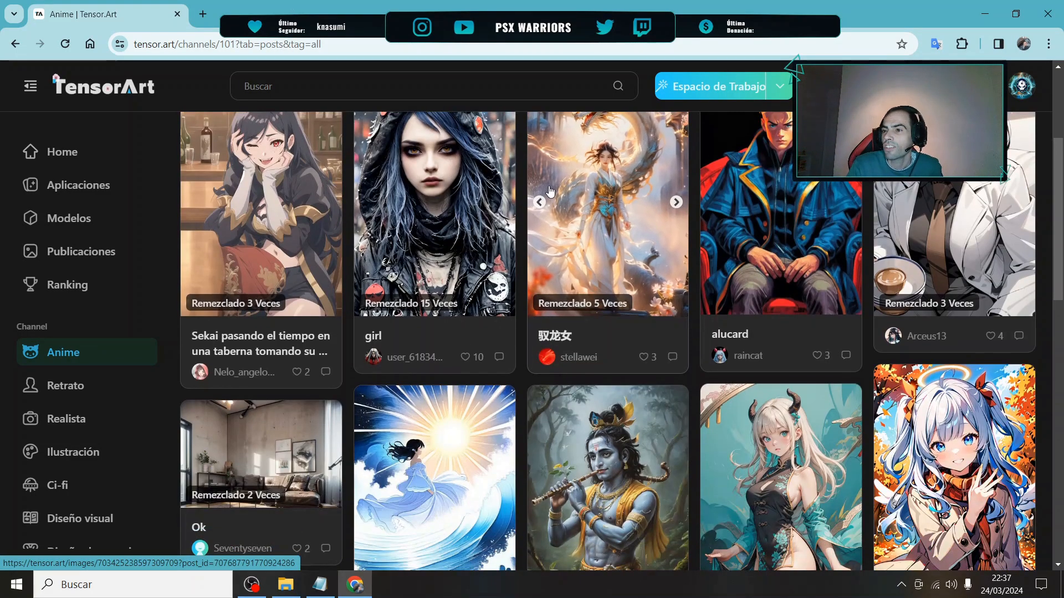
scroll(542, 221, "down", 3)
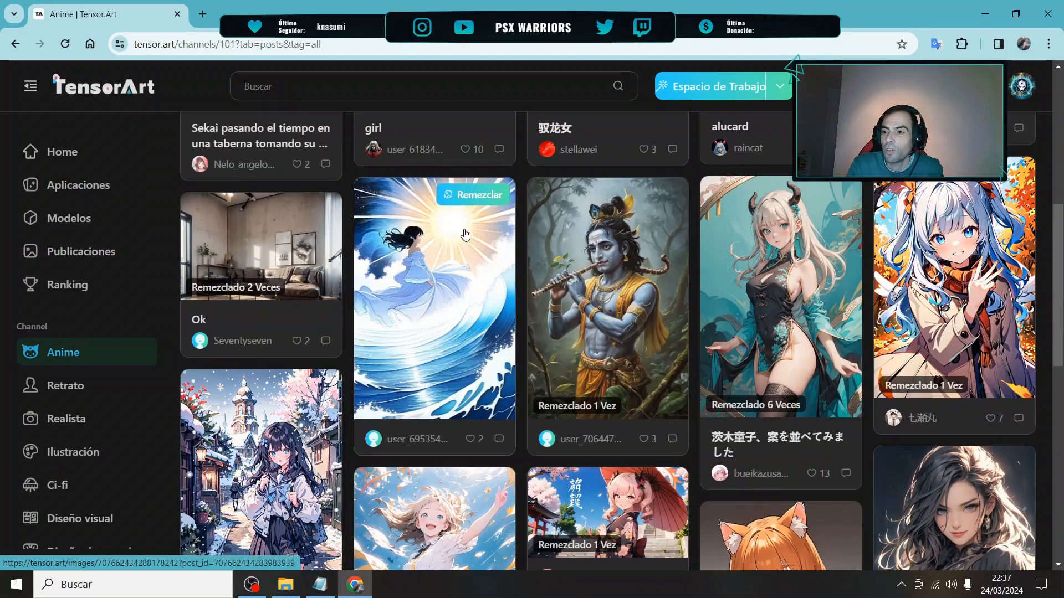
scroll(478, 233, "down", 2)
scroll(478, 233, "down", 6)
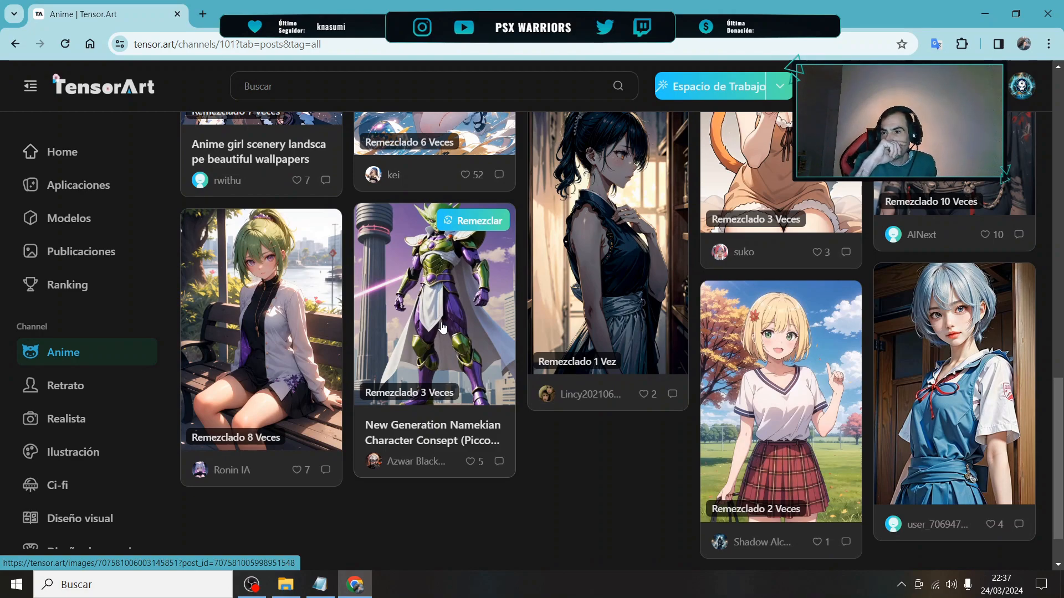
scroll(442, 327, "up", 2)
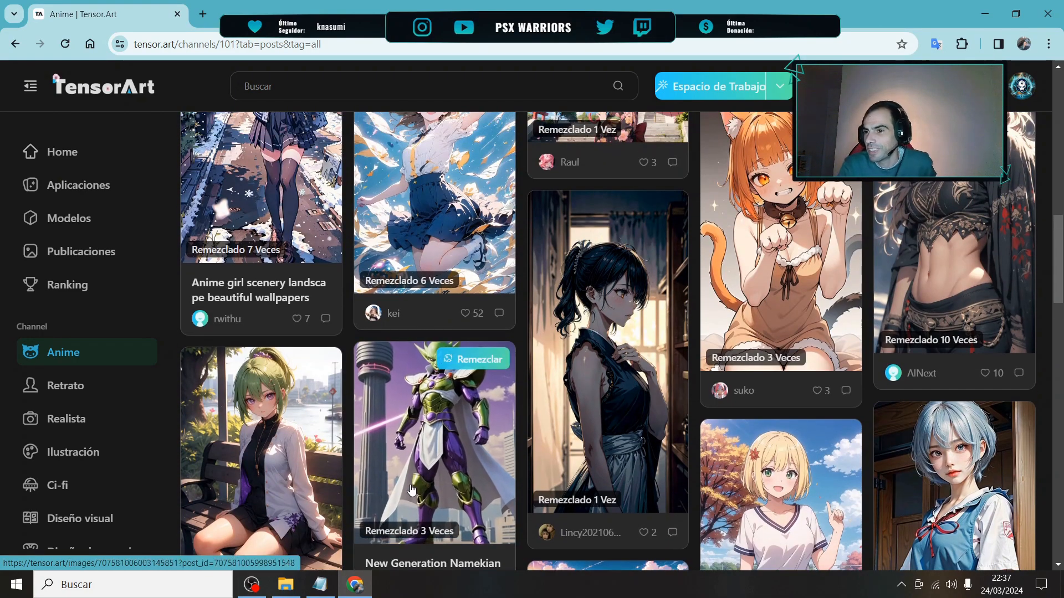
left_click(449, 458)
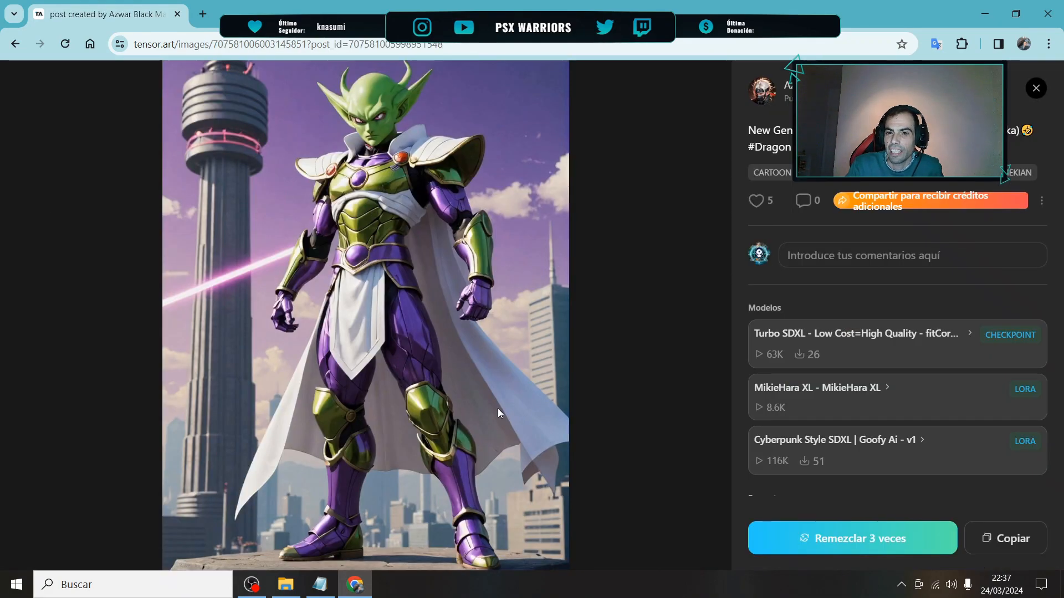
Remix the Namekian character post with its own models and LoRAs and generate one image.
left_click(819, 546)
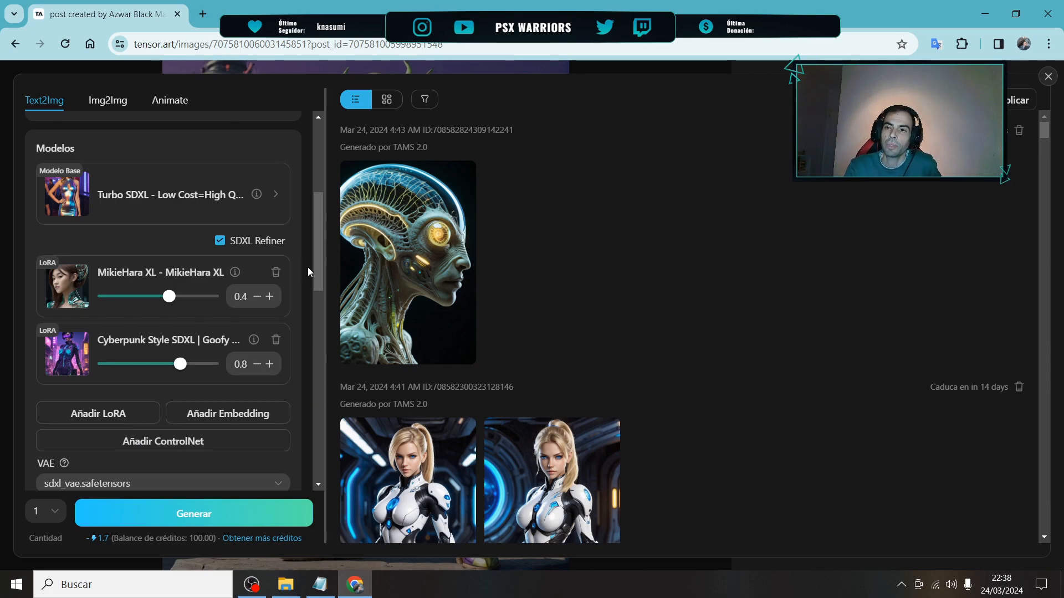
left_click_drag(317, 258, 315, 288)
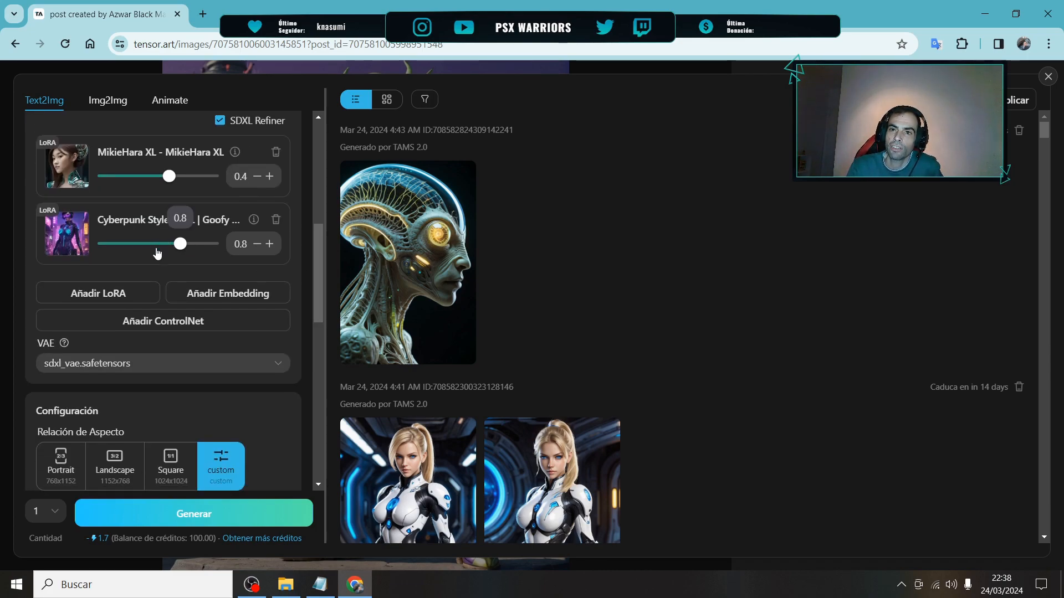
left_click(211, 502)
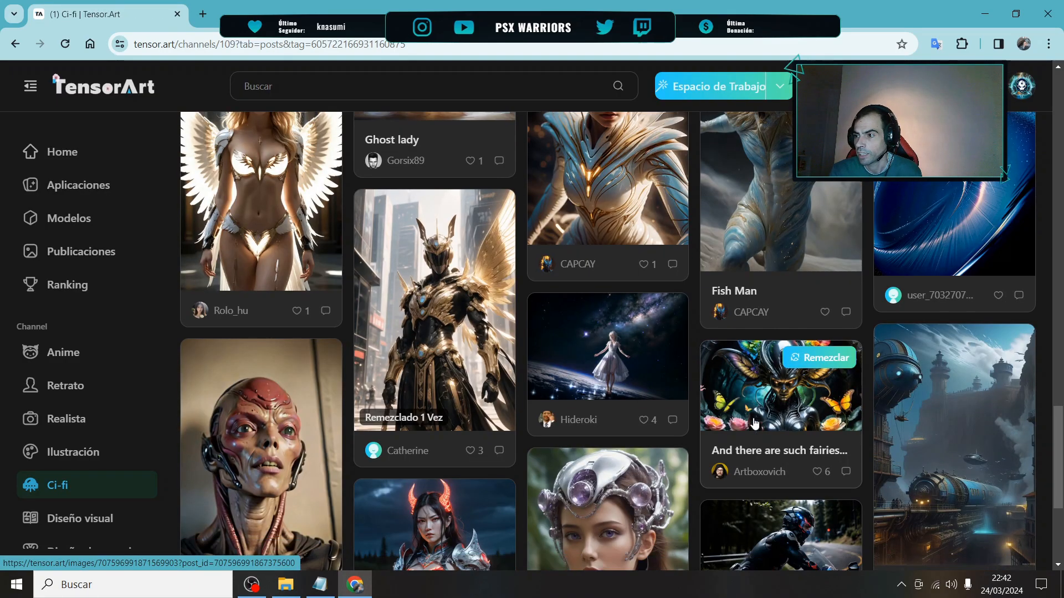
Open the "And there are such fairies..." post in the Ci-fi gallery and remix it.
scroll(755, 423, "down", 1)
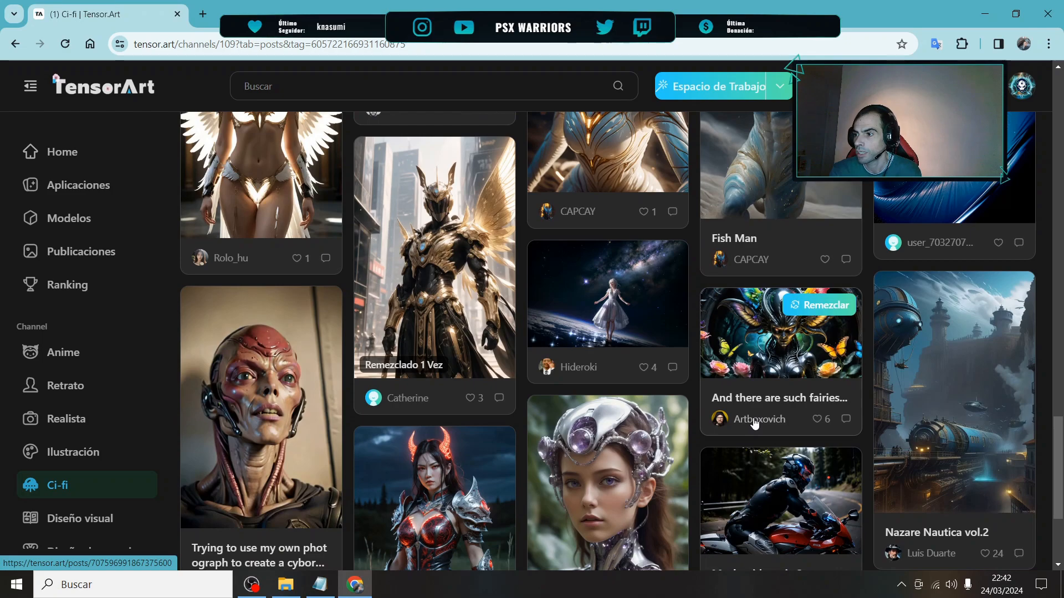
left_click(765, 359)
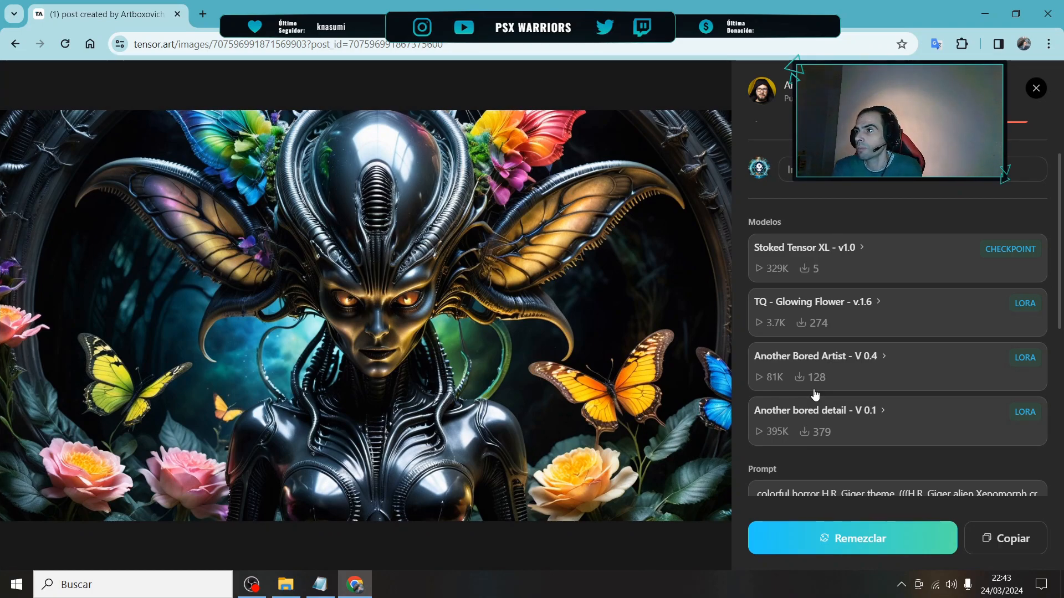
left_click(853, 538)
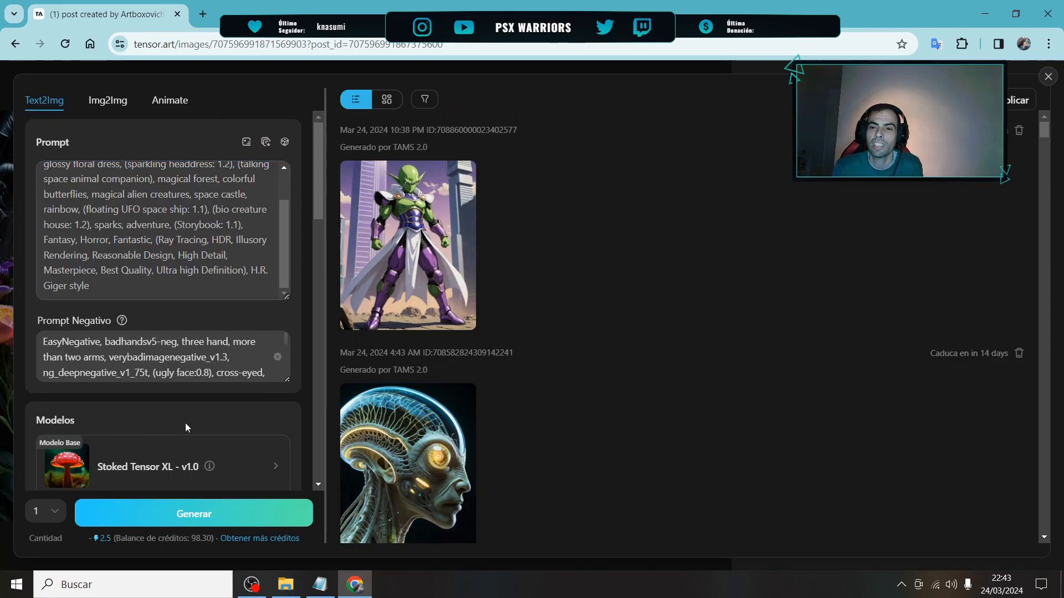
Review the fairy remix's negative prompt, LoRAs, VAE, aspect ratio, sampling, seed and Hires.fix settings.
scroll(167, 358, "down", 5)
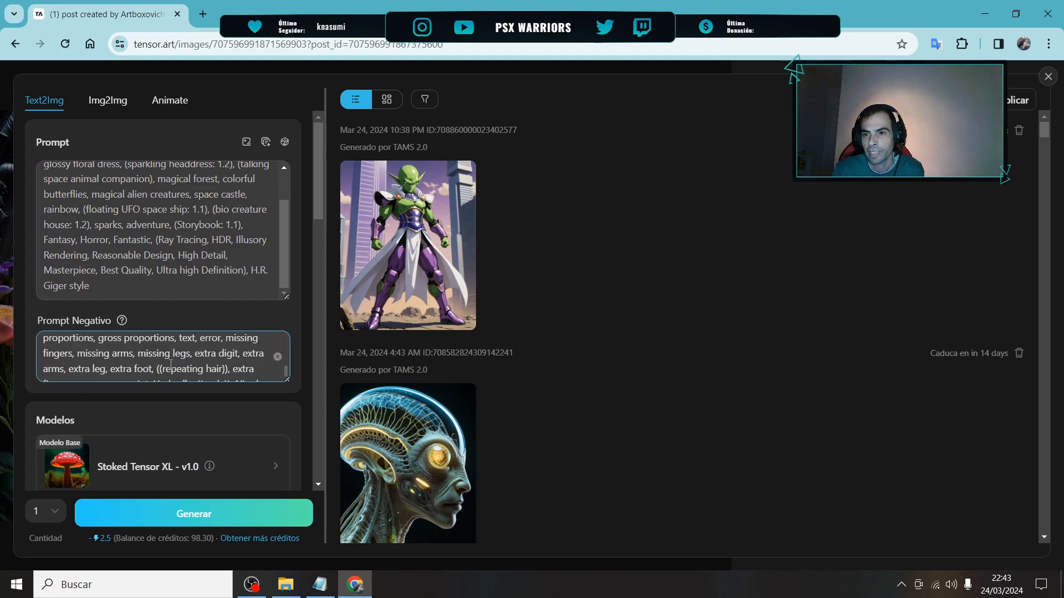
scroll(250, 315, "down", 3)
scroll(278, 345, "down", 10)
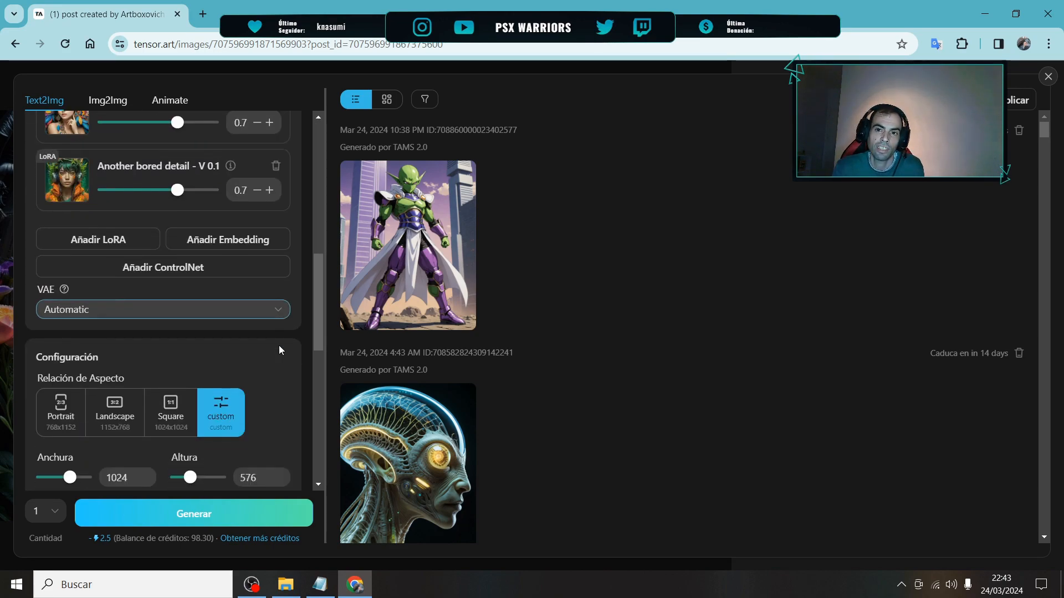
scroll(239, 367, "down", 1)
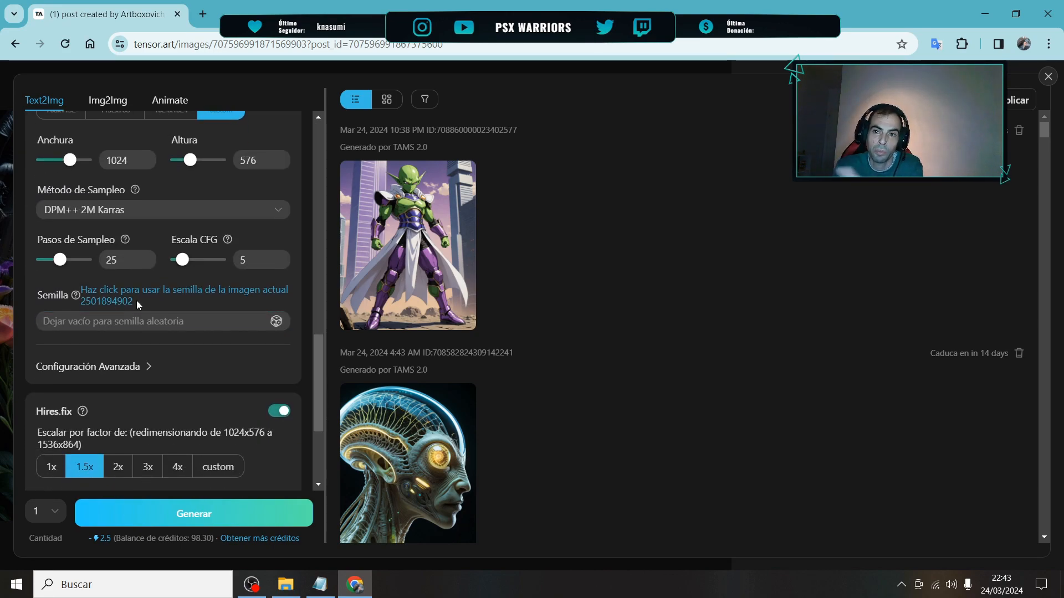
scroll(155, 474, "down", 2)
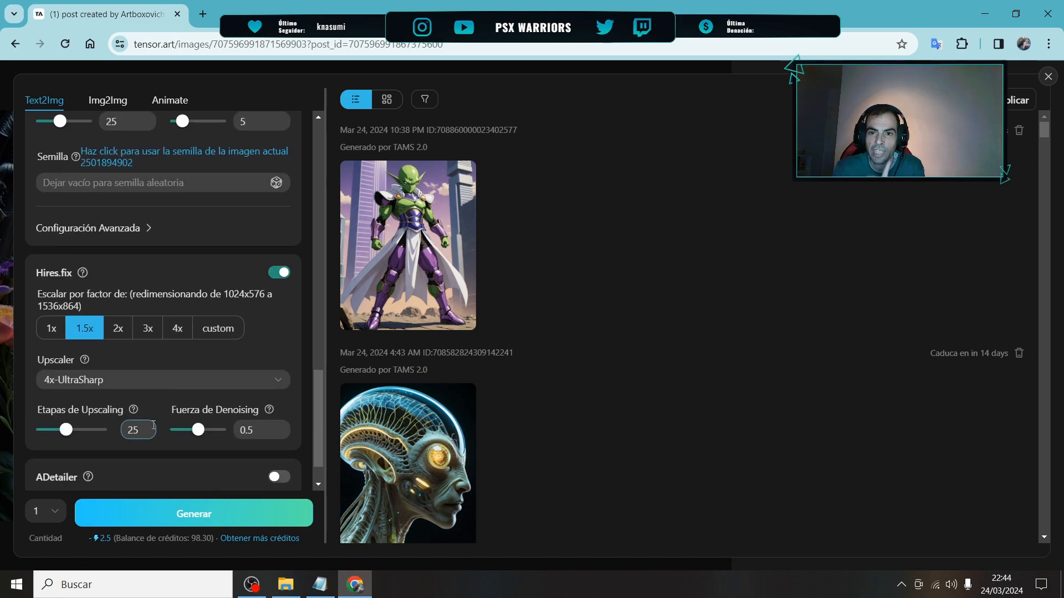
scroll(157, 433, "down", 1)
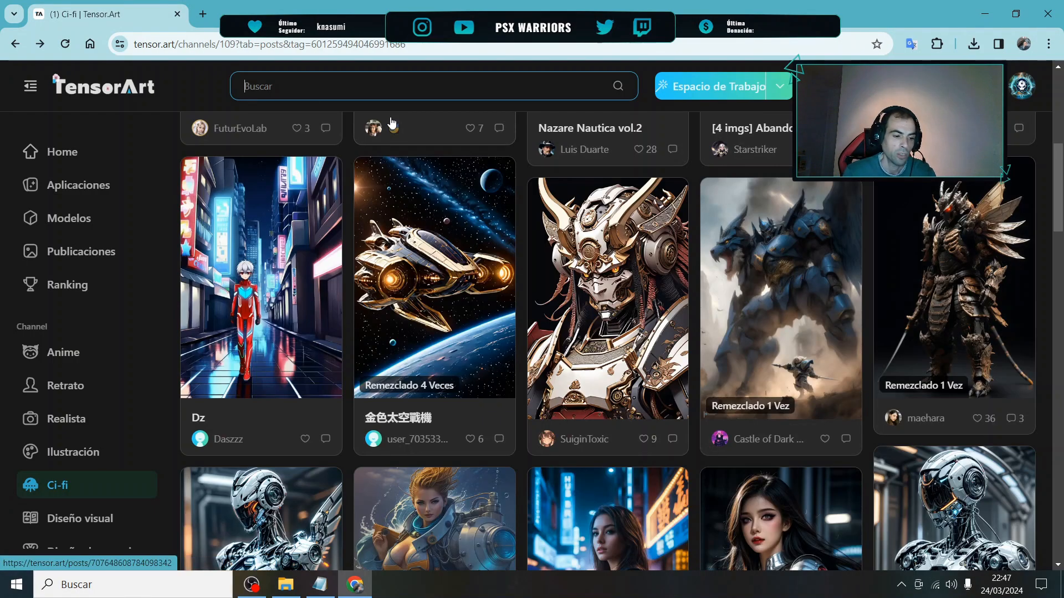
Search the site for Marvel images and remix the Venom post set on a street.
type("ma")
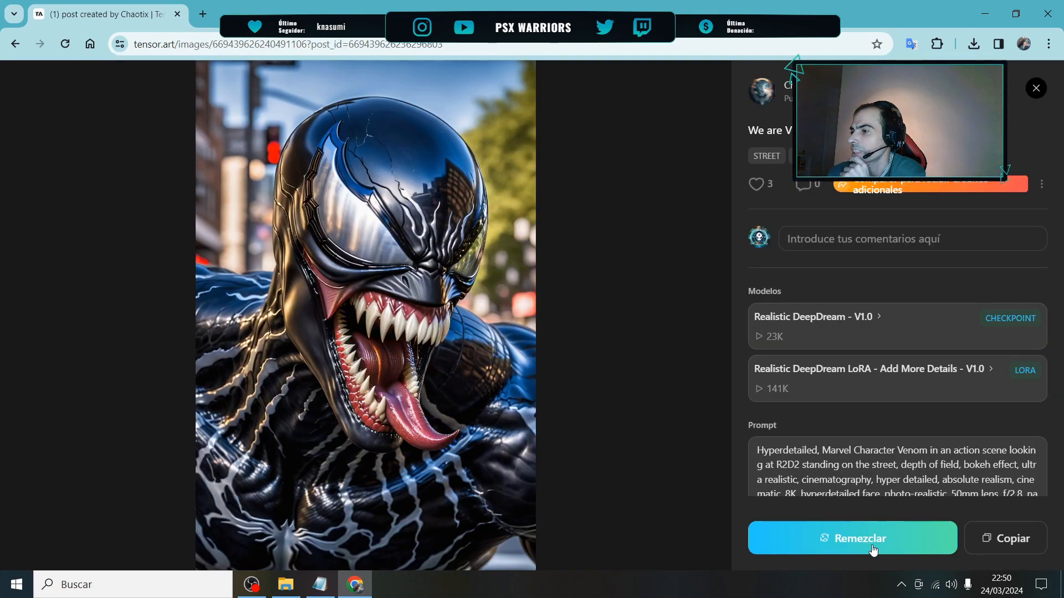
left_click(879, 543)
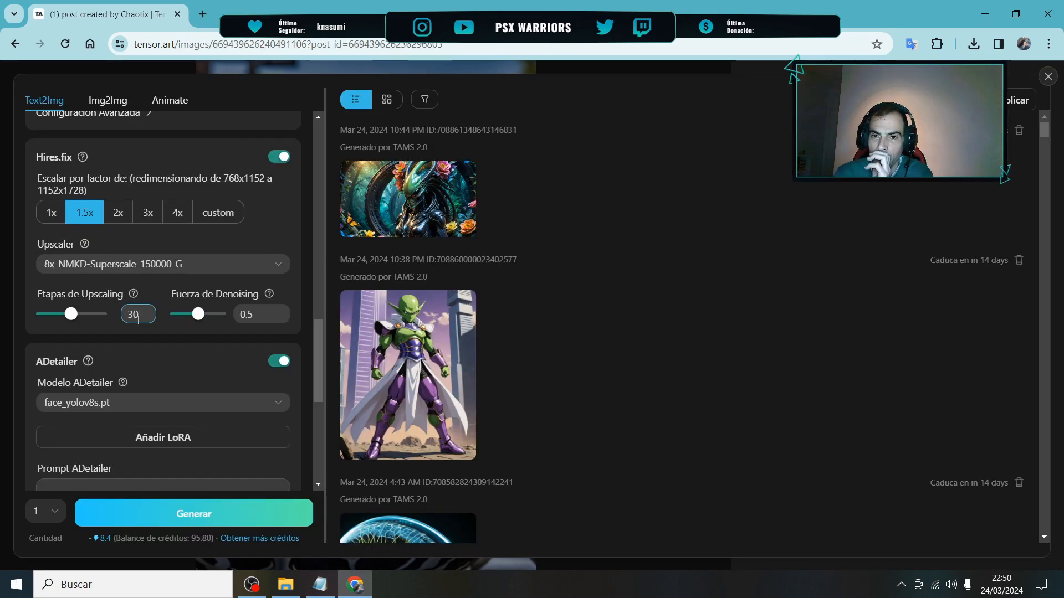
Set the Venom remix's aspect ratio to Landscape (1152x768) and try to generate the image.
scroll(138, 319, "down", 3)
scroll(137, 320, "up", 10)
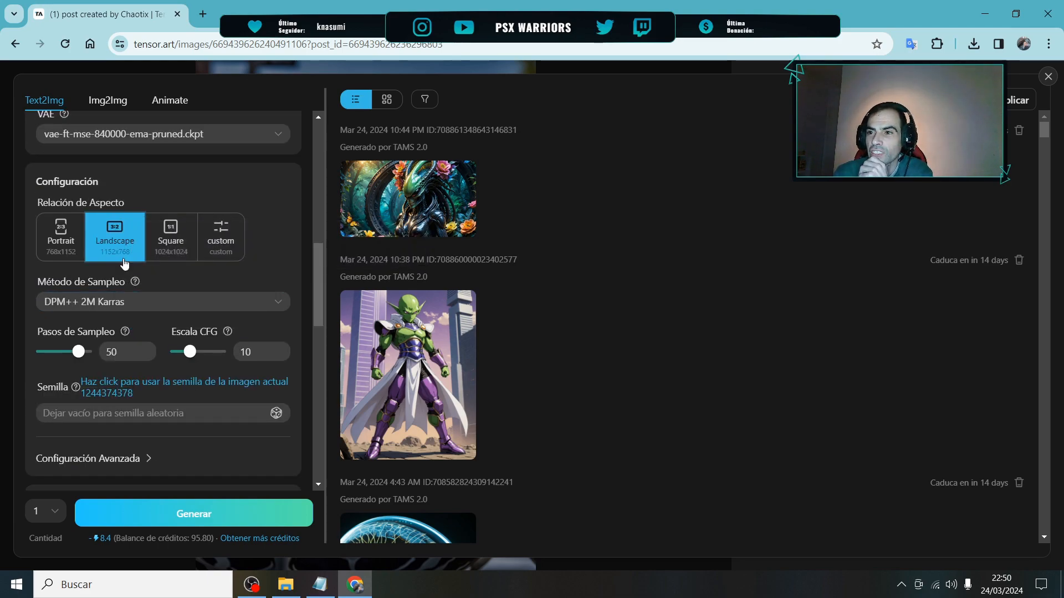
scroll(124, 263, "down", 4)
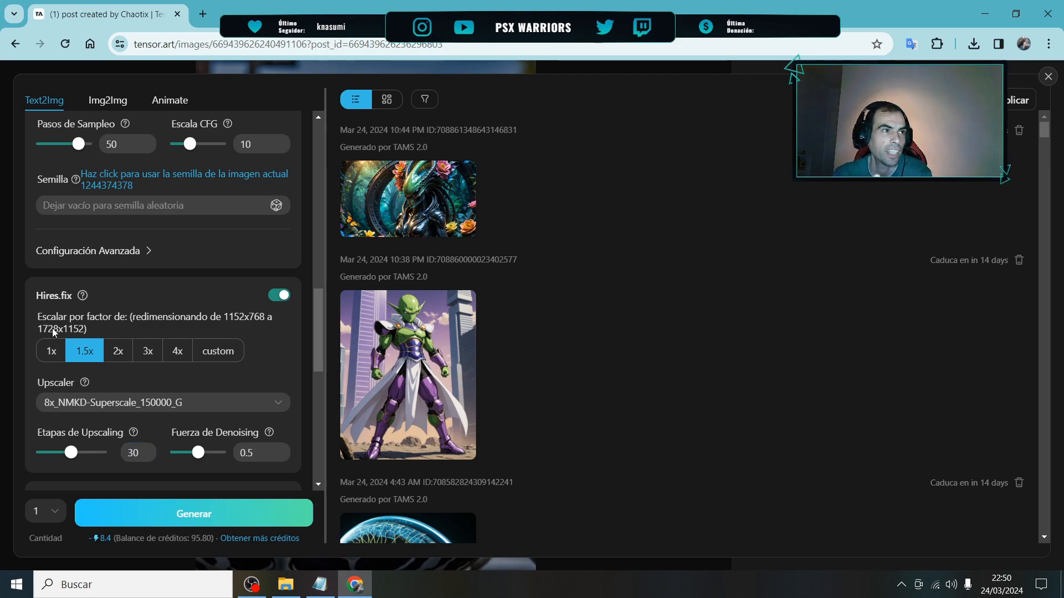
left_click(195, 518)
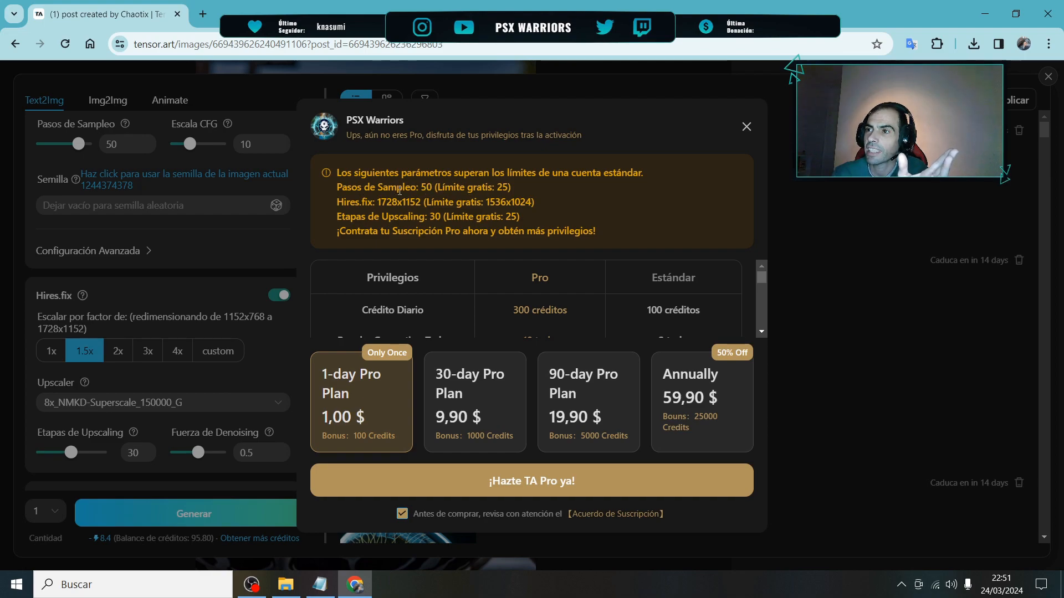
left_click(746, 132)
Retry generating the Venom image with 25 sampling steps and a Hires.fix scale of 1x.
left_click_drag(79, 345, 60, 347)
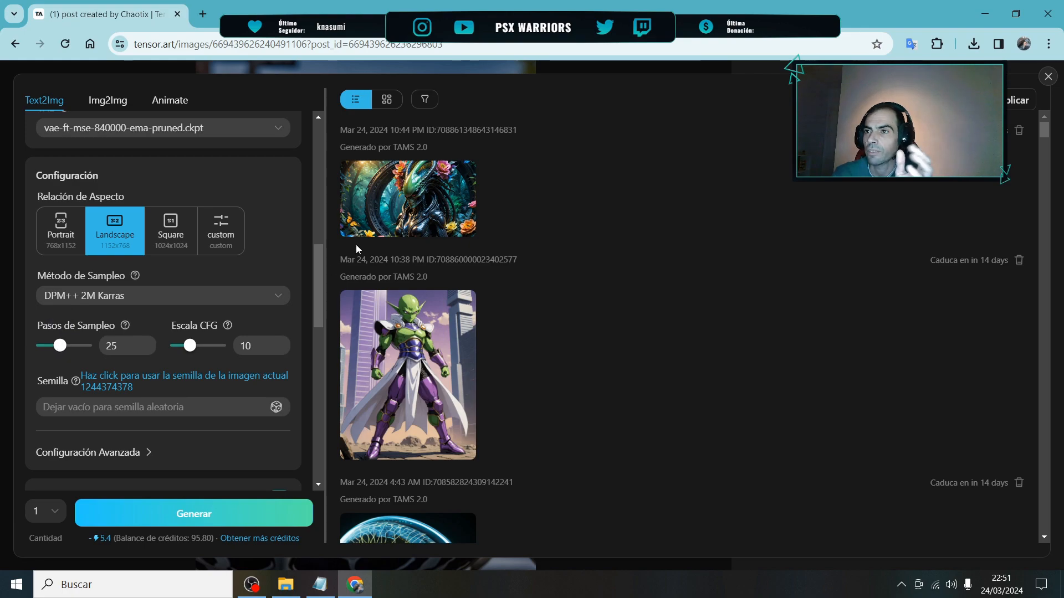
scroll(175, 355, "down", 3)
scroll(175, 354, "up", 2)
scroll(183, 266, "down", 1)
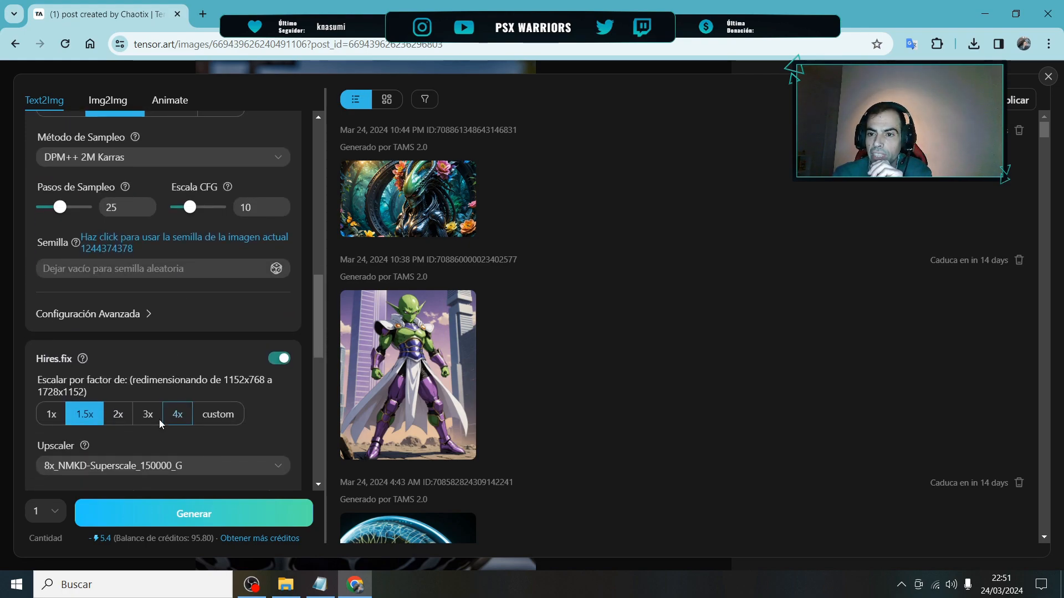
left_click(59, 422)
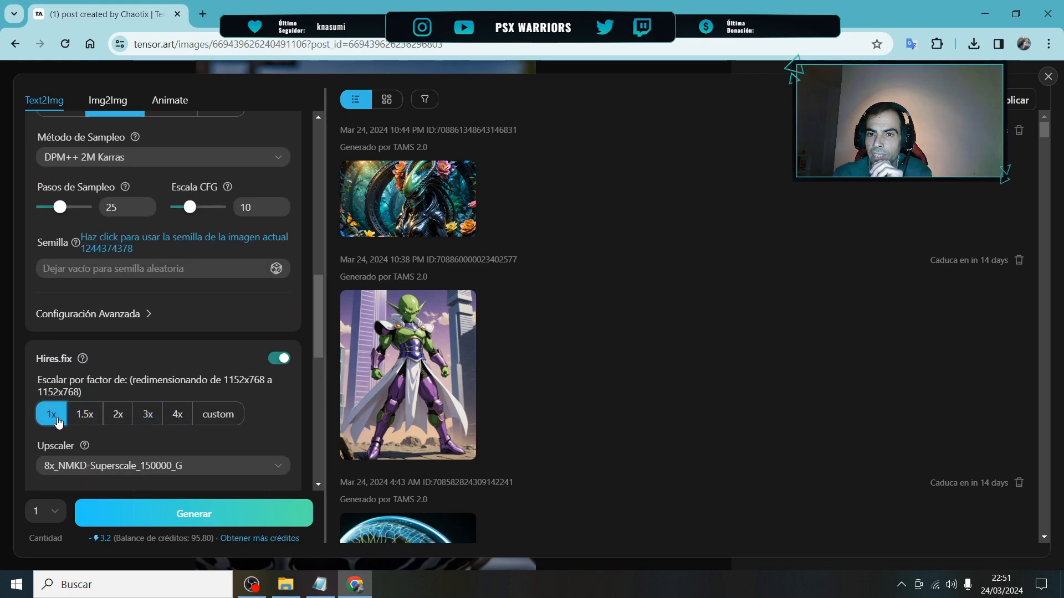
left_click(192, 517)
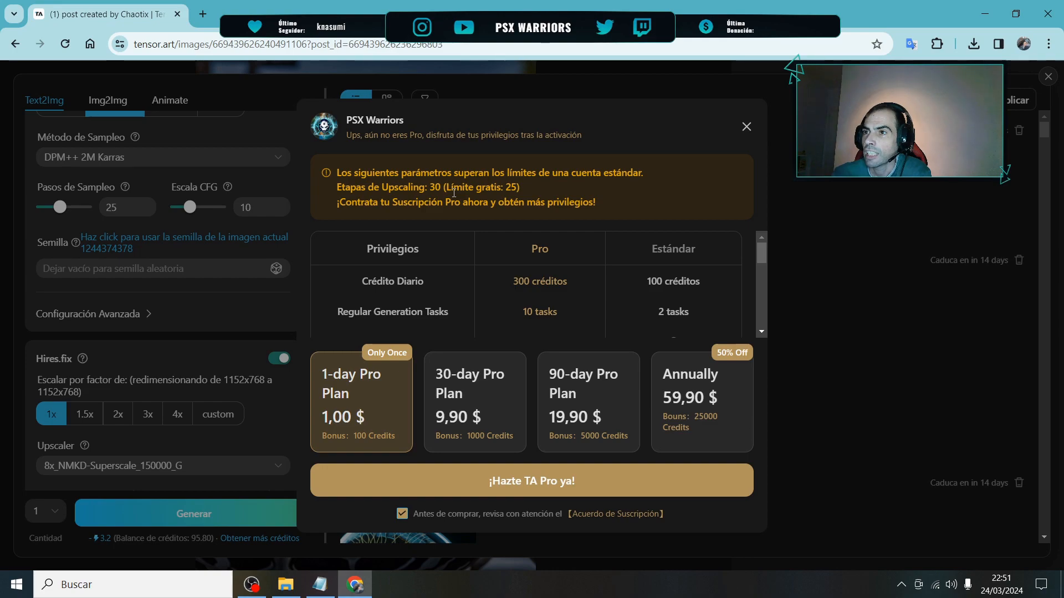
left_click(746, 127)
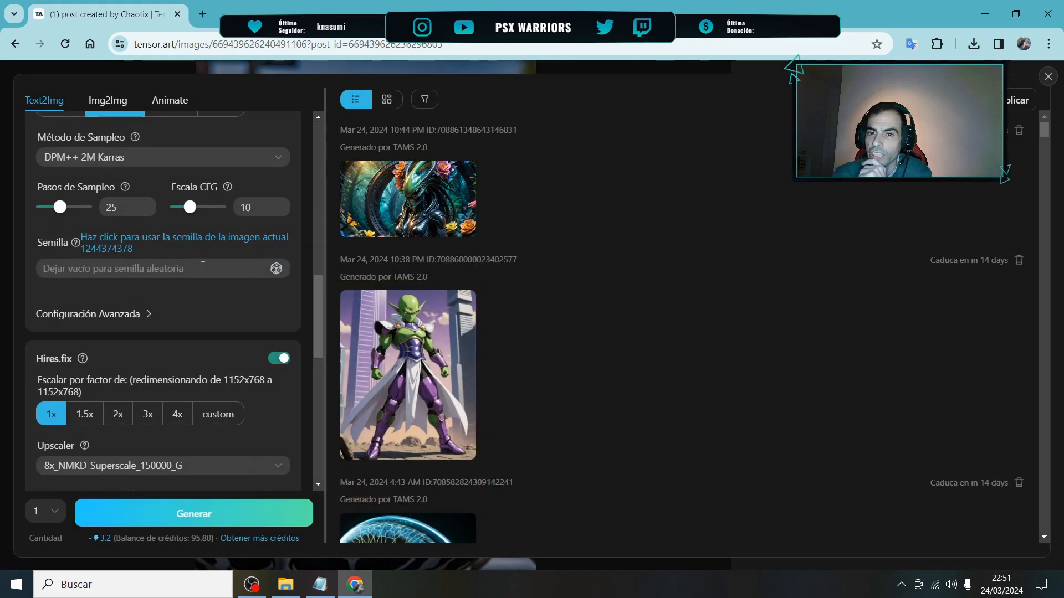
Set the Hires.fix upscaling steps to 25 and generate the Venom image.
scroll(146, 298, "down", 5)
mouse_move(70, 244)
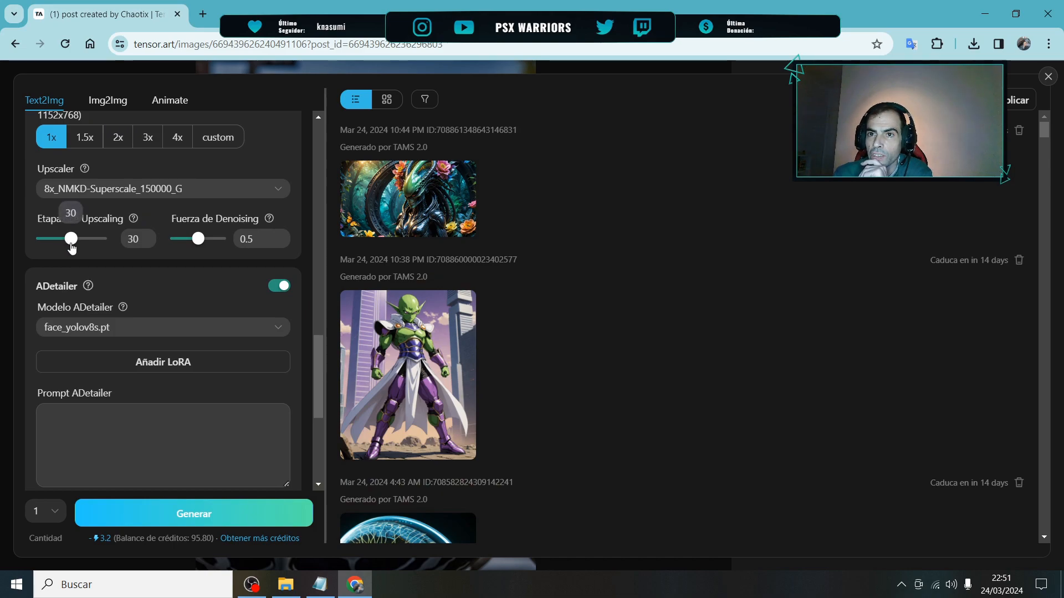
left_click_drag(69, 246, 67, 245)
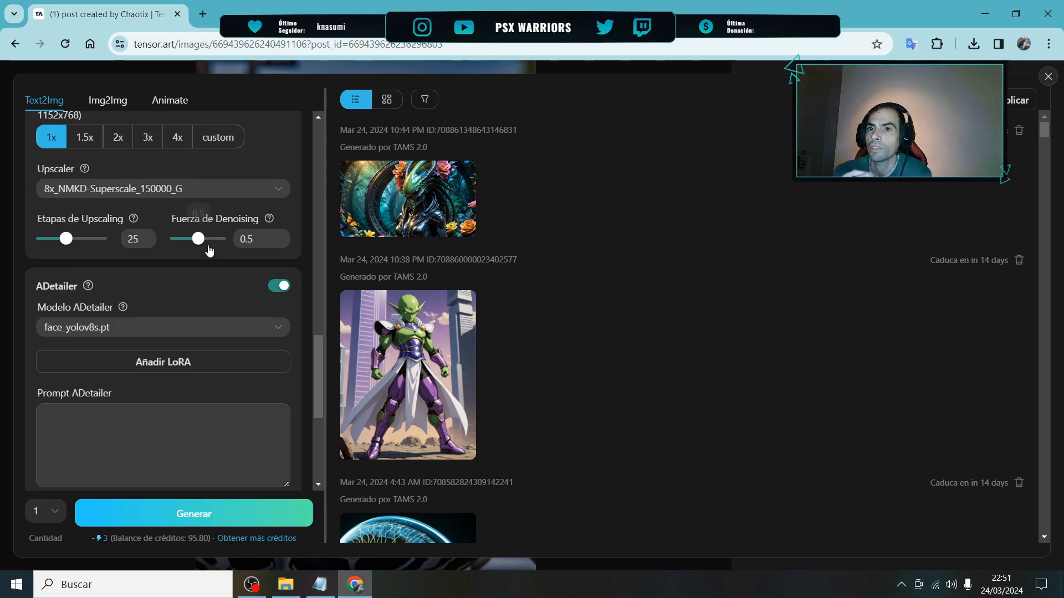
scroll(107, 308, "up", 1)
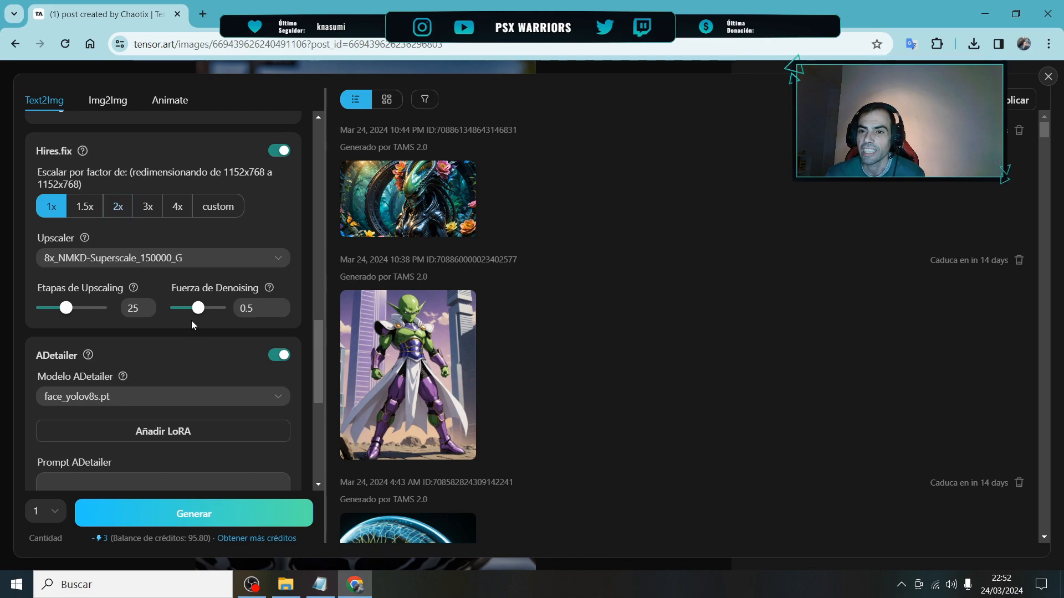
left_click(185, 515)
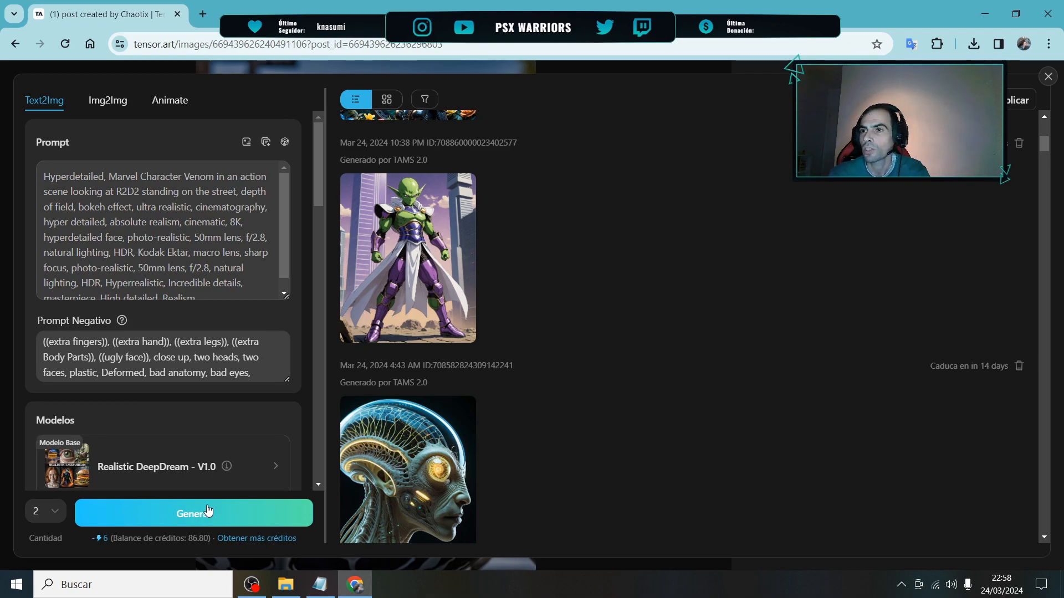
Clear the prompt and negative prompt and remove the Realistic DeepDream LoRA from the Text2Img setup.
left_click(281, 231)
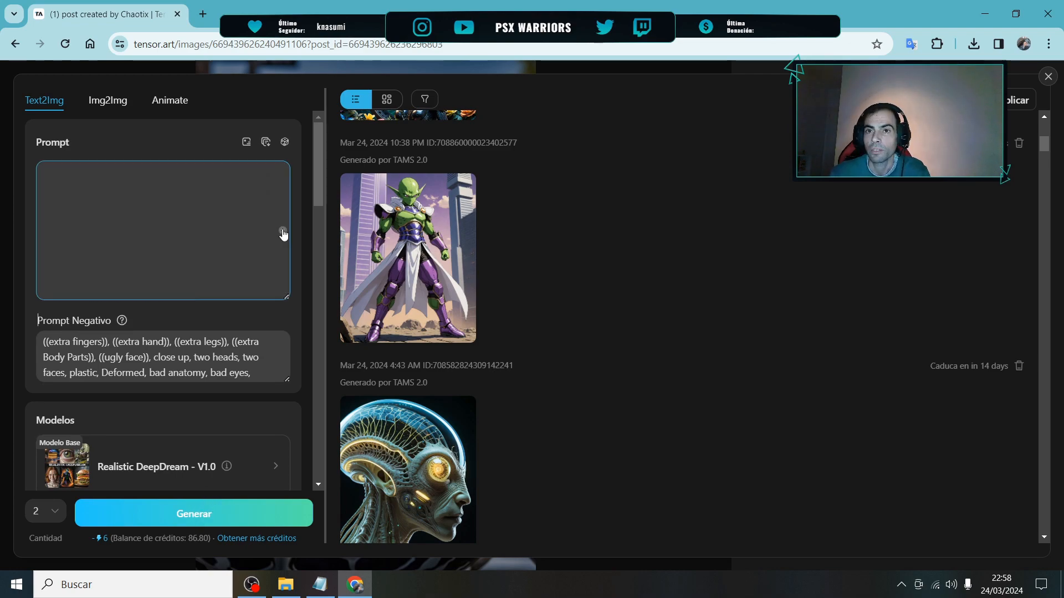
scroll(275, 363, "down", 3)
left_click(275, 361)
scroll(245, 373, "down", 5)
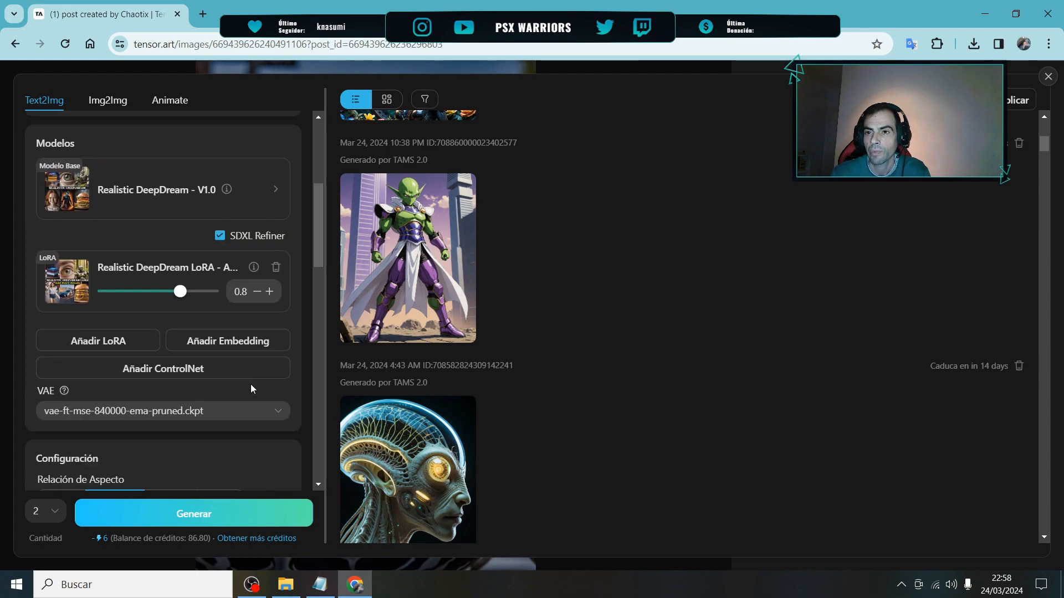
left_click(276, 268)
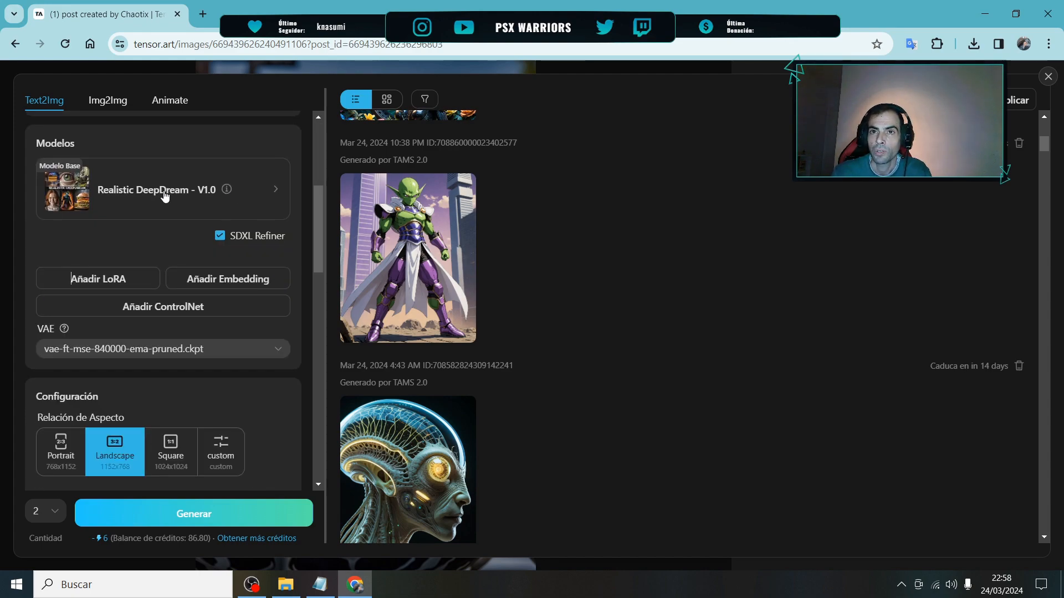
scroll(84, 272, "down", 5)
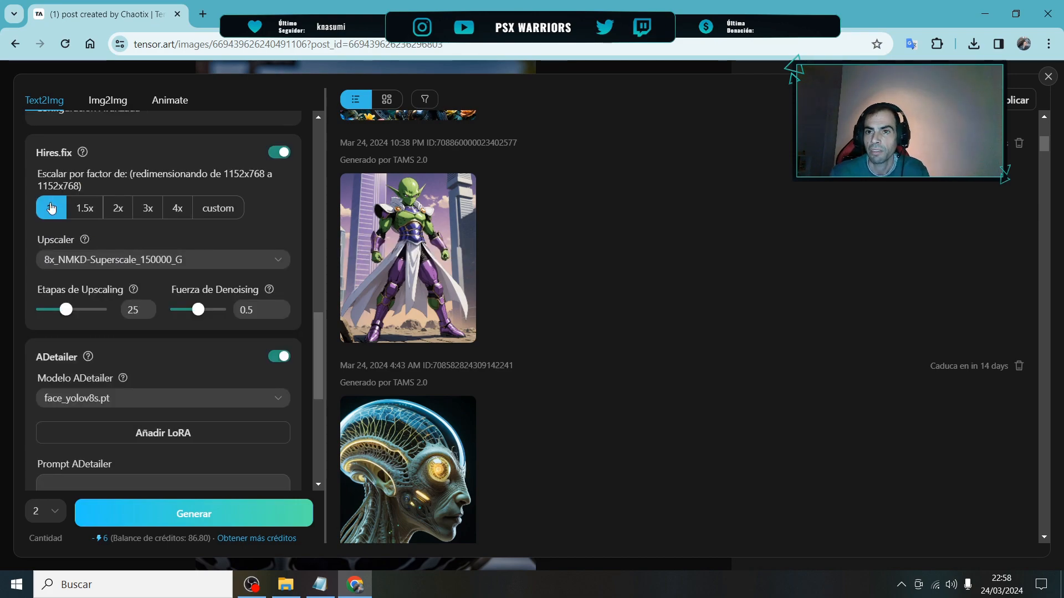
Turn off ADetailer and fill the negative prompt with the saved notes text, including "digits,watermark,signature,jpeg artifacts,low quality,unfinished,cropped".
scroll(121, 235, "down", 2)
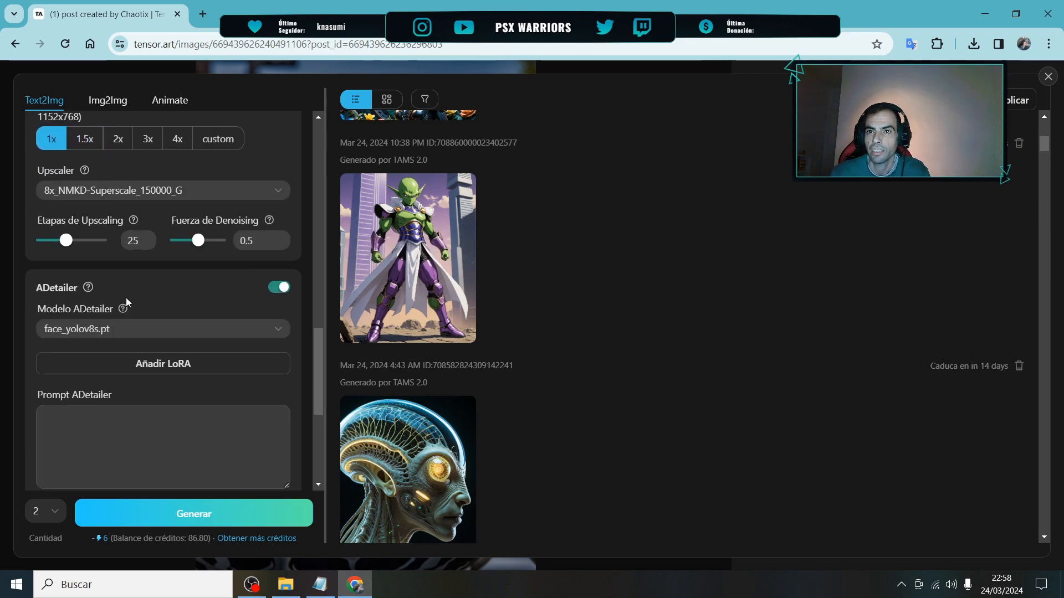
left_click(278, 285)
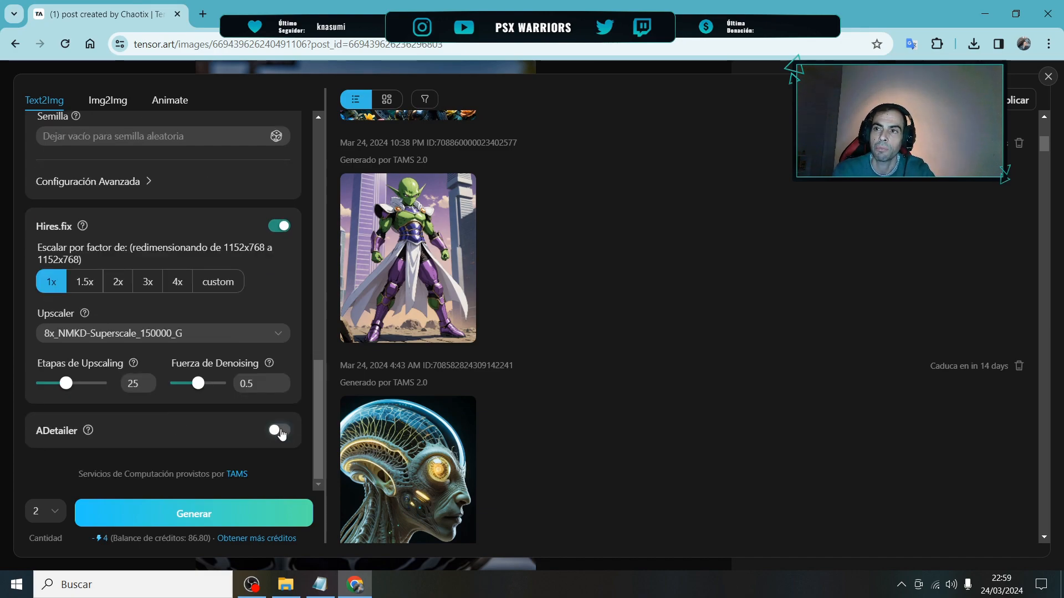
scroll(171, 346, "up", 10)
left_click(170, 346)
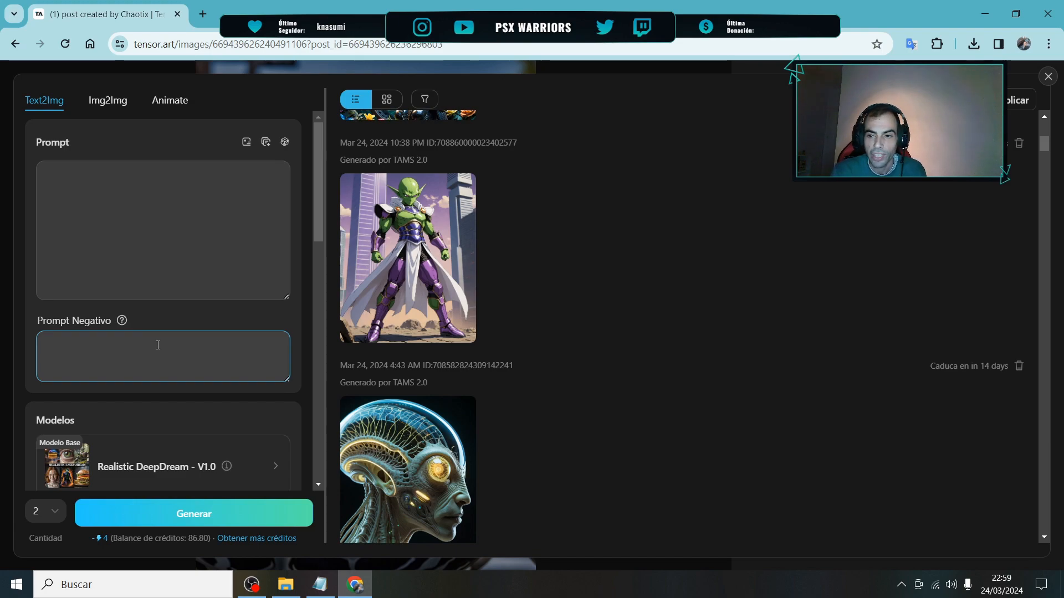
left_click(320, 585)
left_click_drag(256, 396, 89, 309)
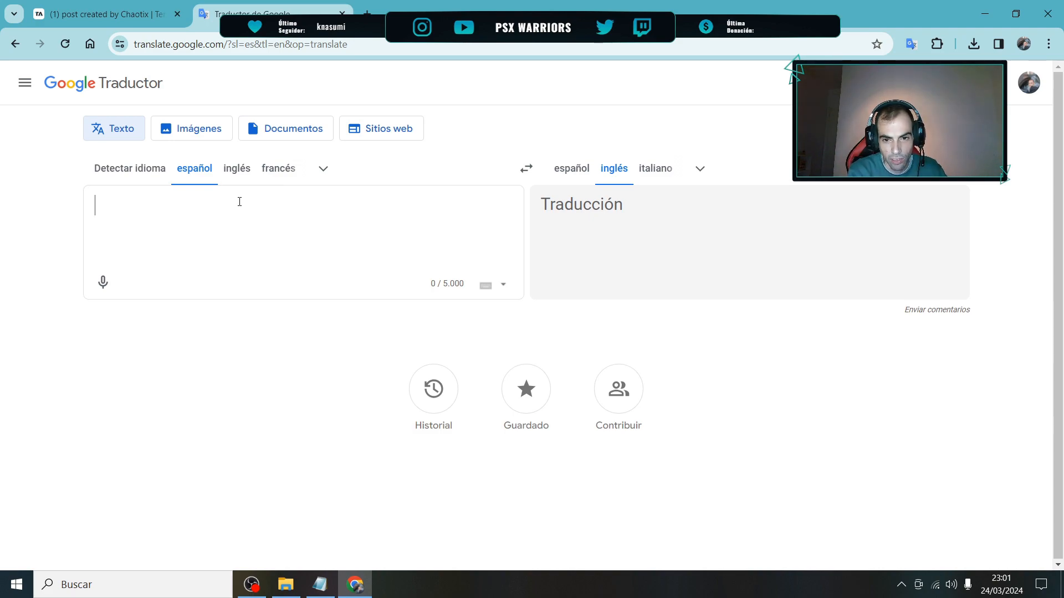
Translate "spider-man, cuerpo completo, lanzando telarañas" into English in Google Translate and paste the translation into the Tensor.Art prompt.
type("spider-man, cuerpo completo, l")
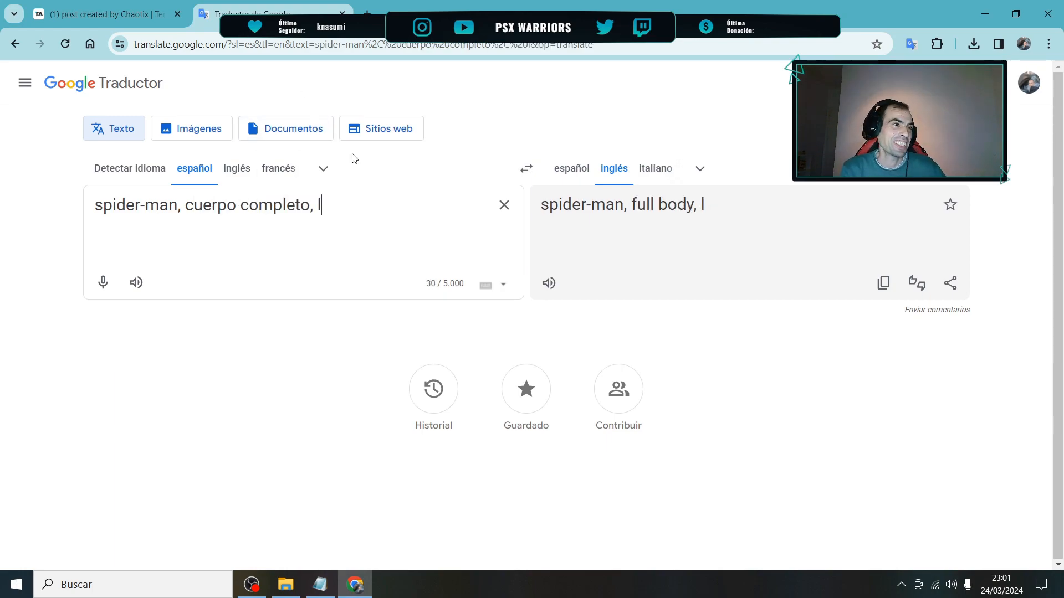
type("anzando telarañas")
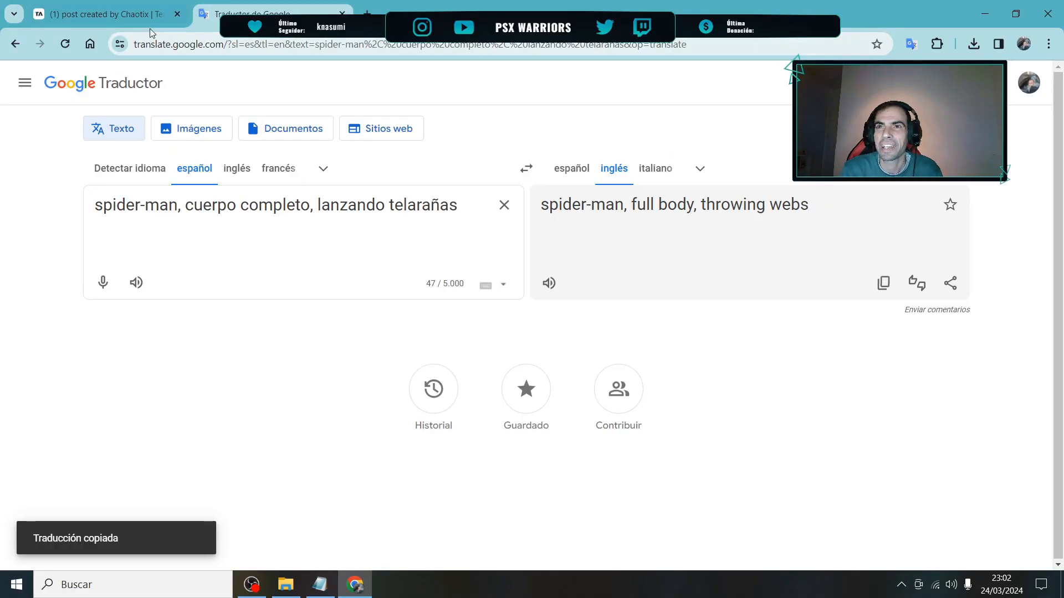
left_click(152, 16)
left_click(135, 218)
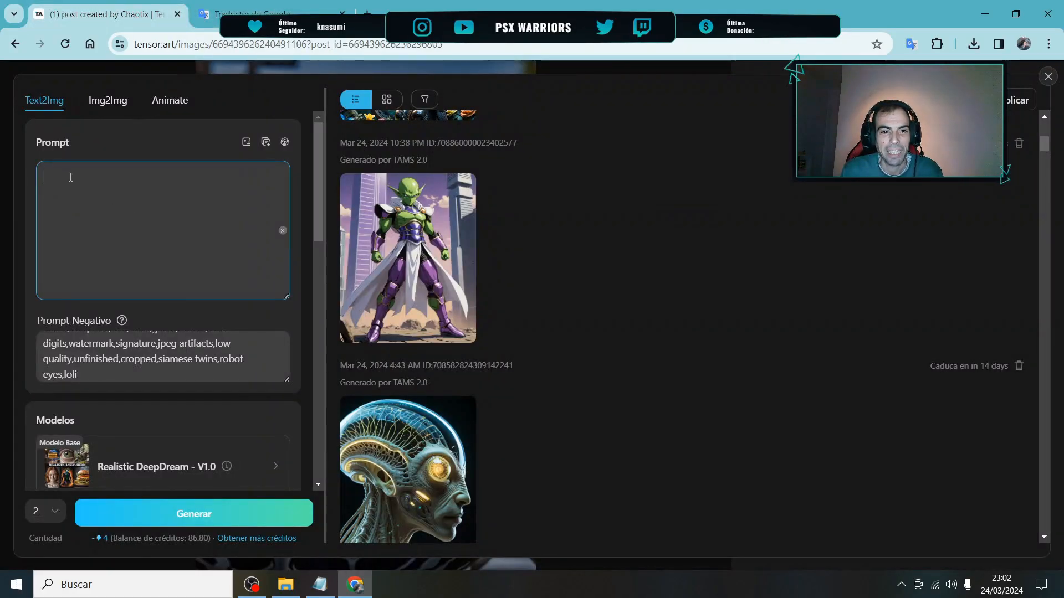
right_click(70, 176)
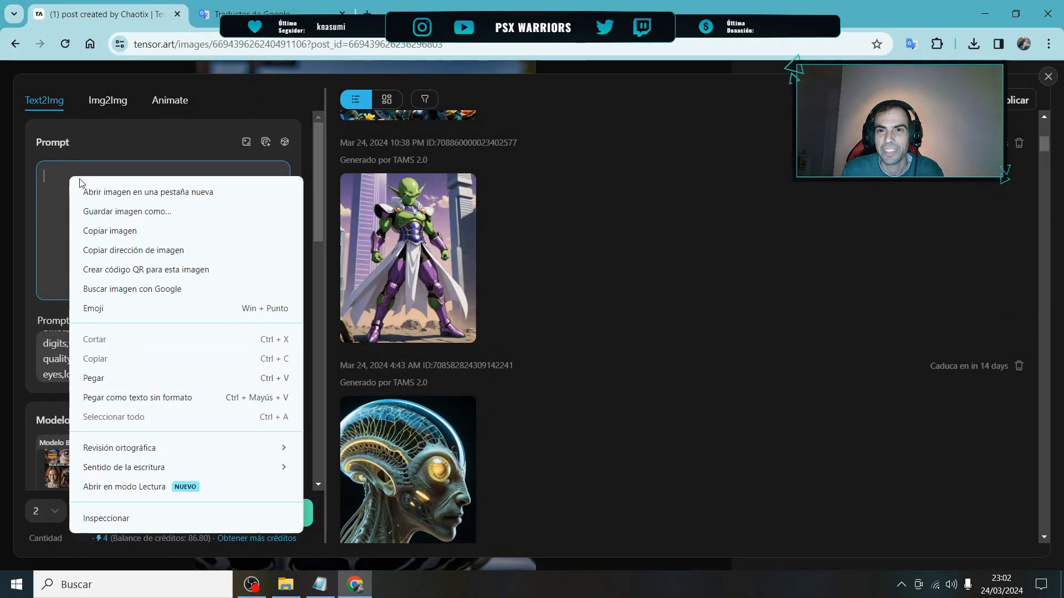
left_click(146, 381)
Choose Extra Realistic XL v1 as the base model.
scroll(102, 237, "up", 5)
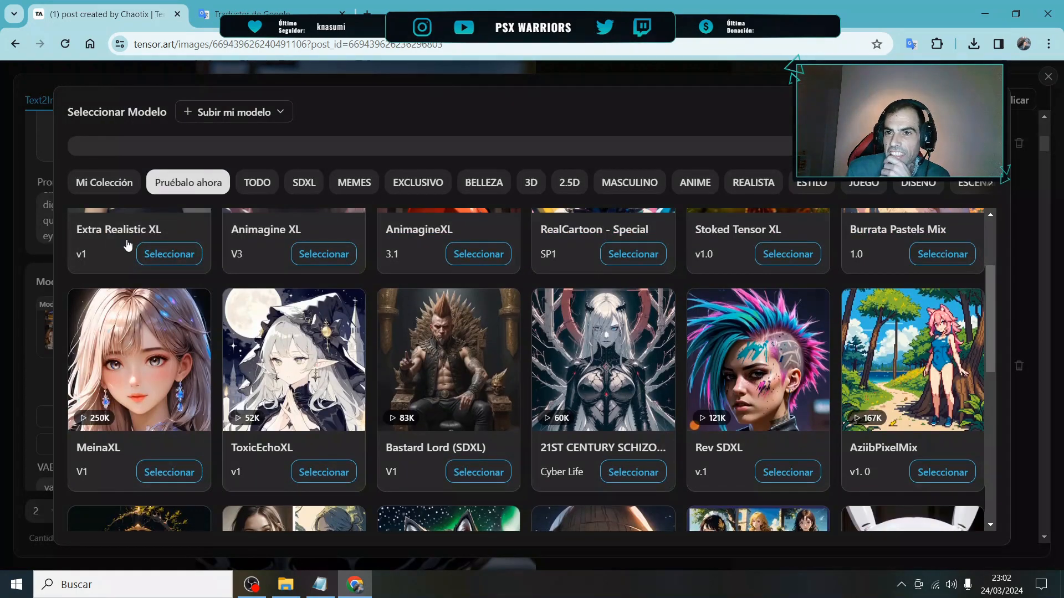
scroll(127, 245, "up", 3)
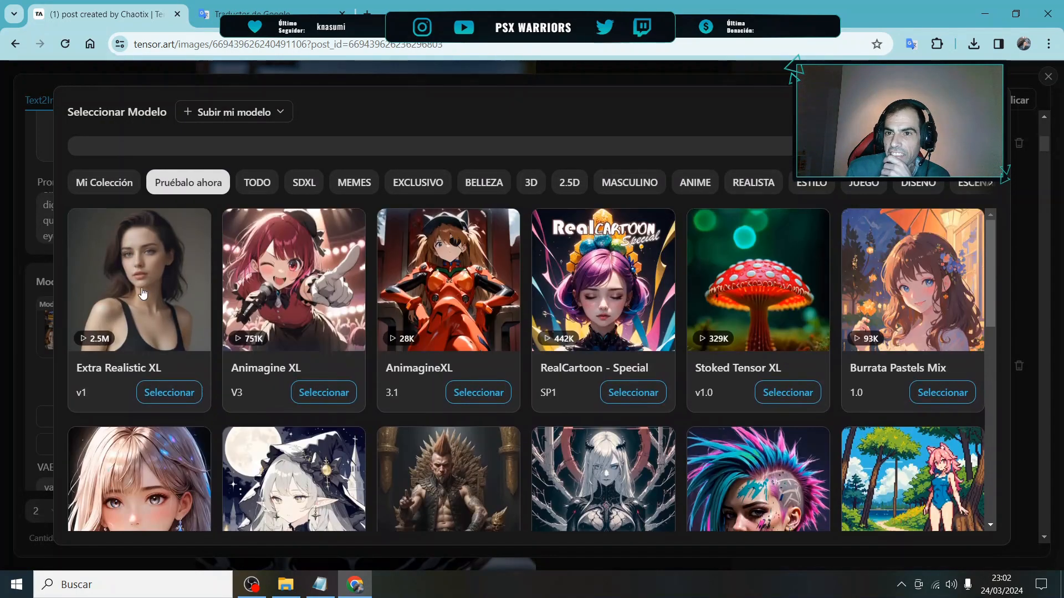
left_click(143, 297)
Add the SDXL LoRA "ULTRAREAL colourful XL" version 1.5 to the Text2Img setup.
scroll(111, 361, "down", 3)
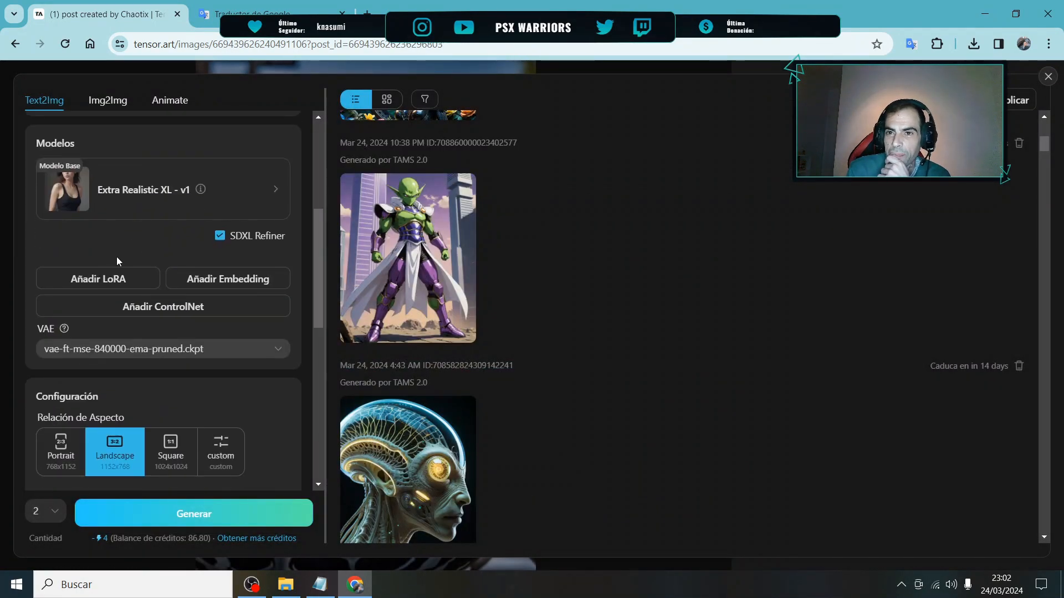
left_click(102, 280)
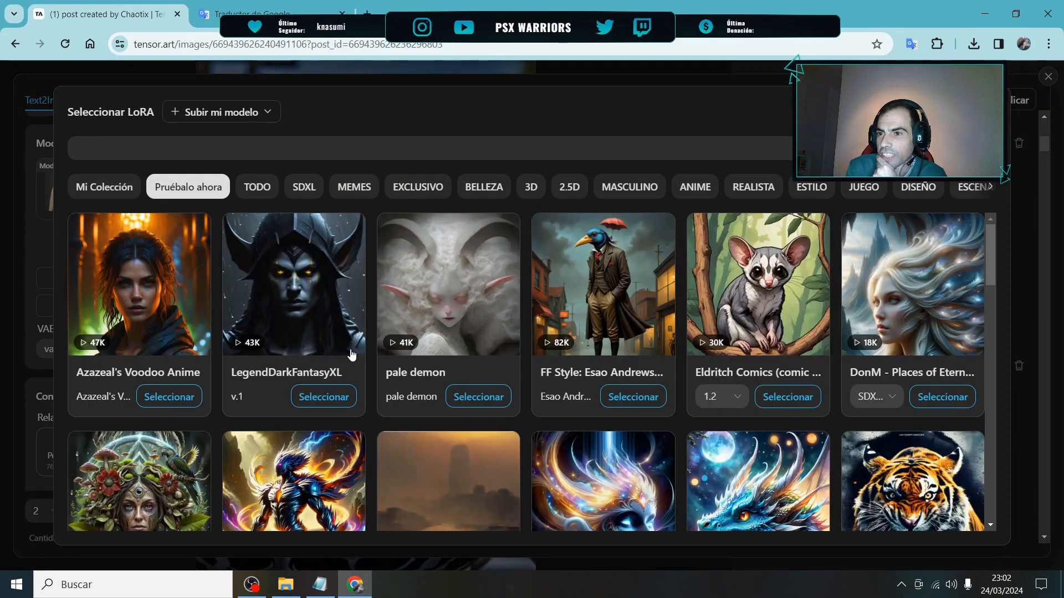
scroll(591, 348, "down", 15)
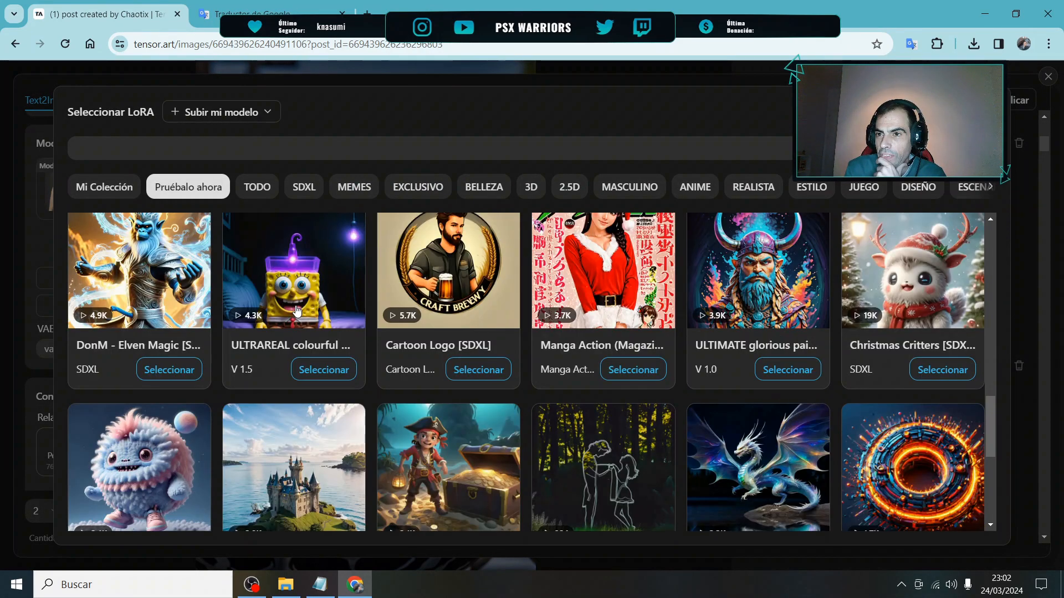
left_click(331, 299)
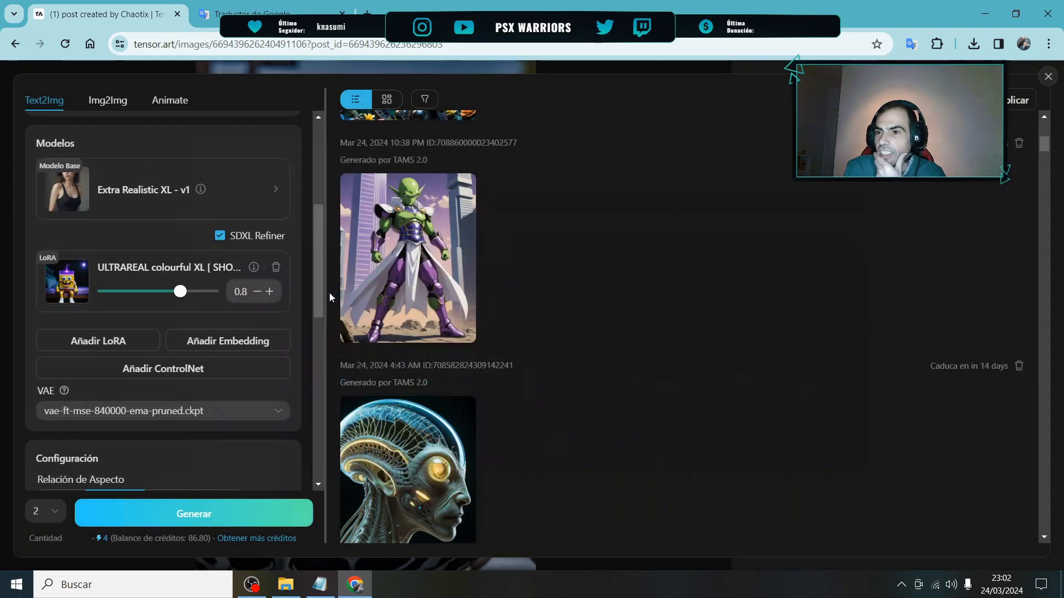
Generate two landscape Spider-Man images with the current setup and close the enlarged result.
scroll(182, 311, "down", 8)
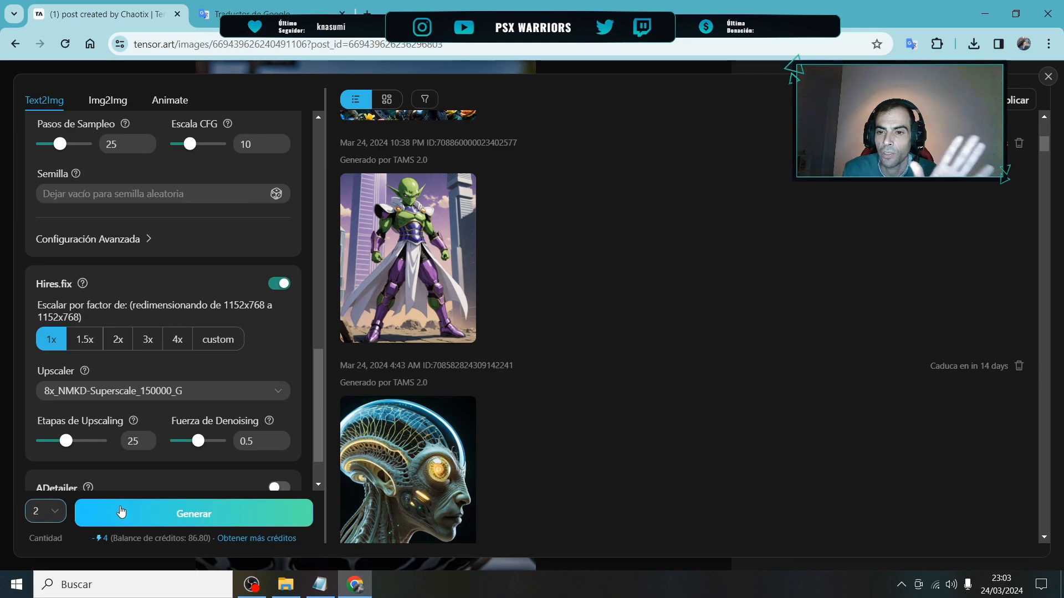
left_click(199, 515)
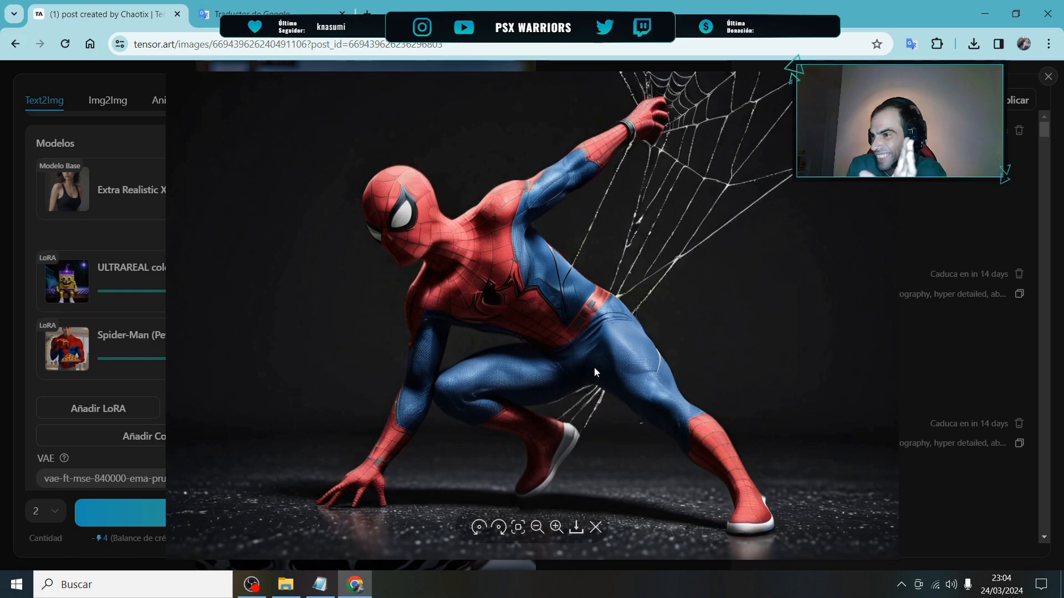
left_click(1048, 77)
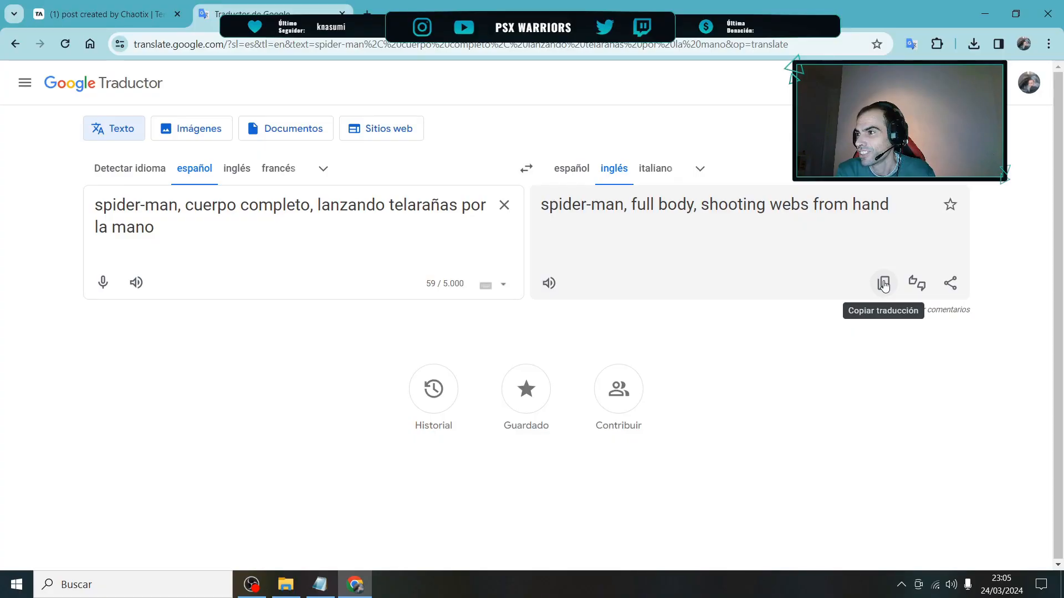
Copy the English translation "spider-man, full body, shooting webs from hand" and return to the Tensor.Art workspace.
left_click(884, 284)
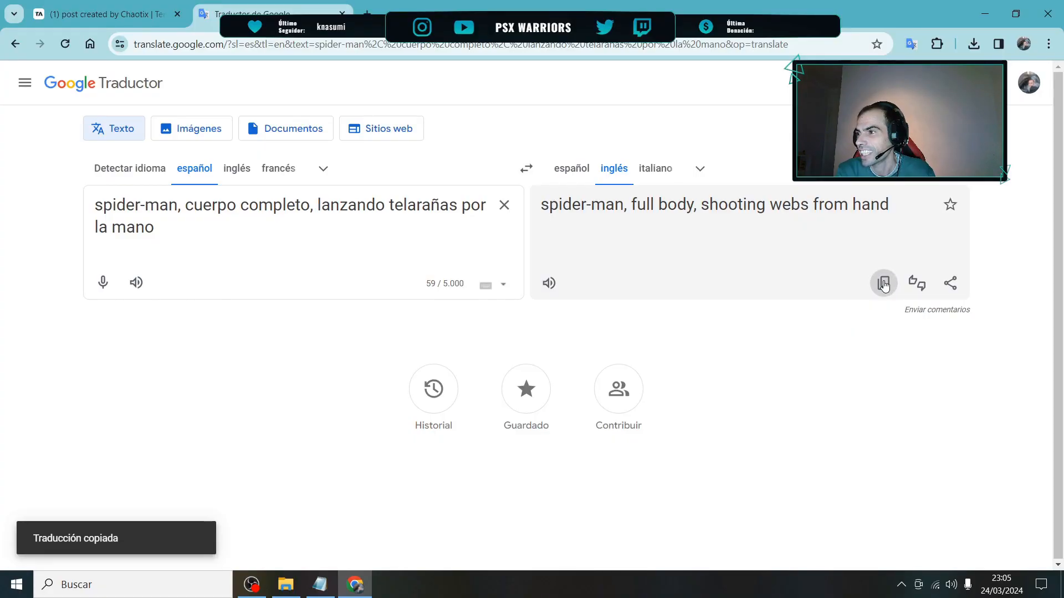
left_click(106, 14)
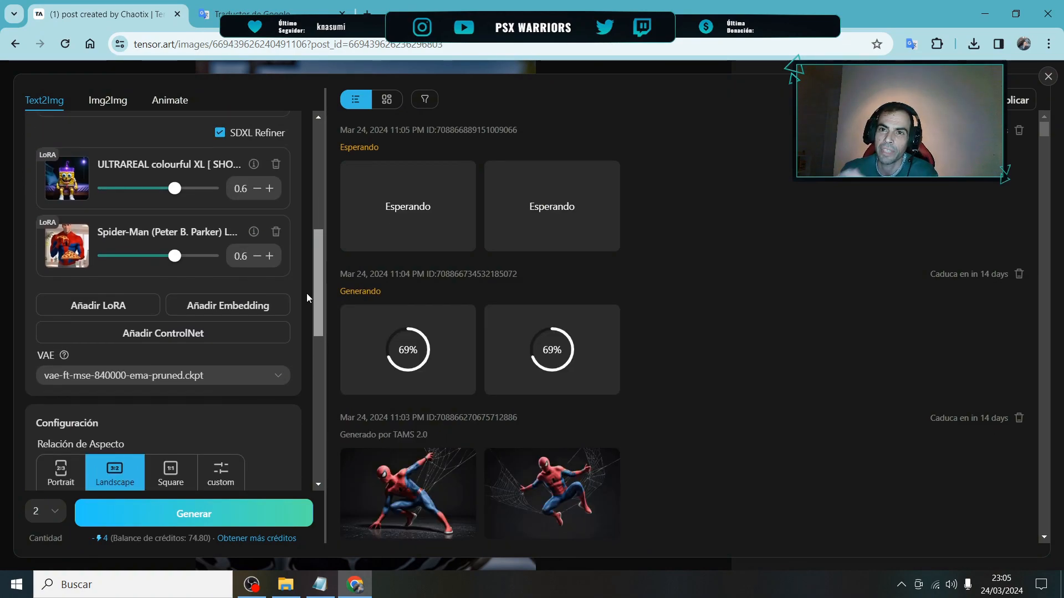
left_click_drag(308, 294, 309, 275)
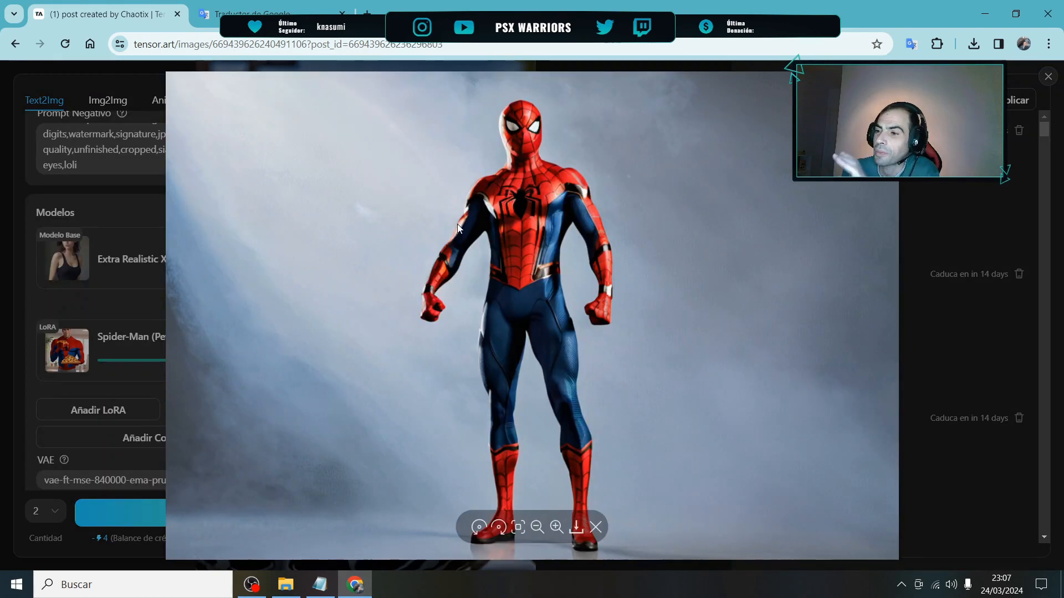
Close the enlarged standing Spider-Man image and open the crouching Spider-Man from the newest generation.
left_click(1047, 77)
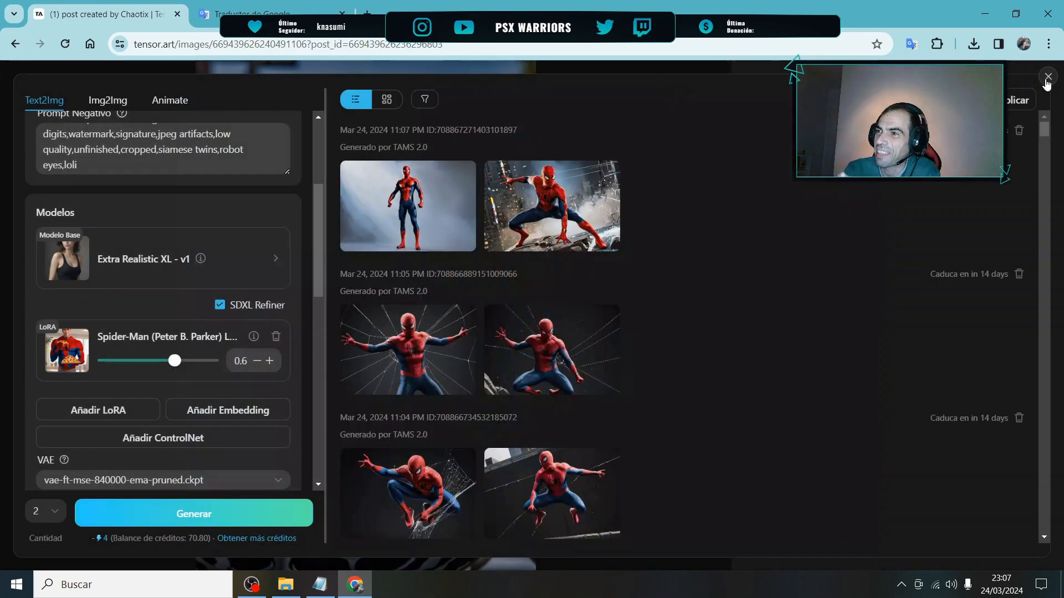
left_click(533, 197)
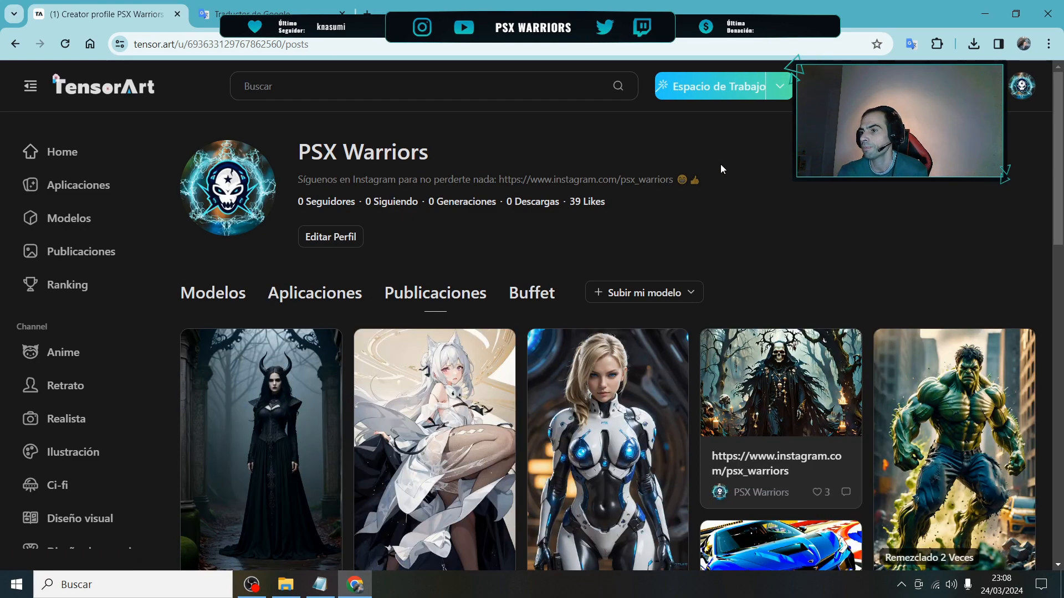
Look through the publications on the PSX Warriors profile and return to the marvel search results.
scroll(677, 228, "down", 5)
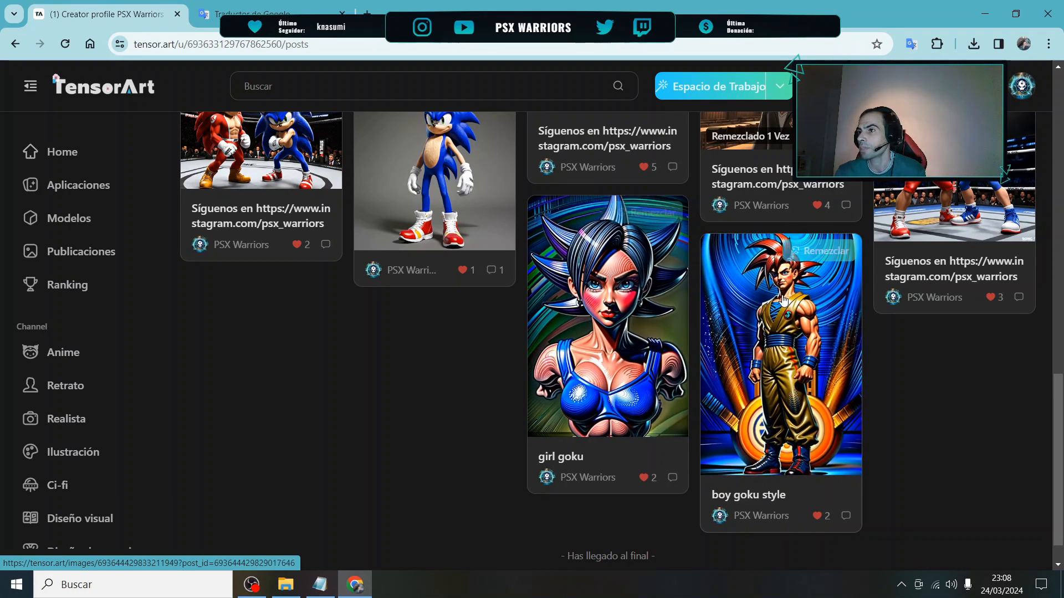
scroll(595, 290, "up", 10)
scroll(806, 270, "up", 8)
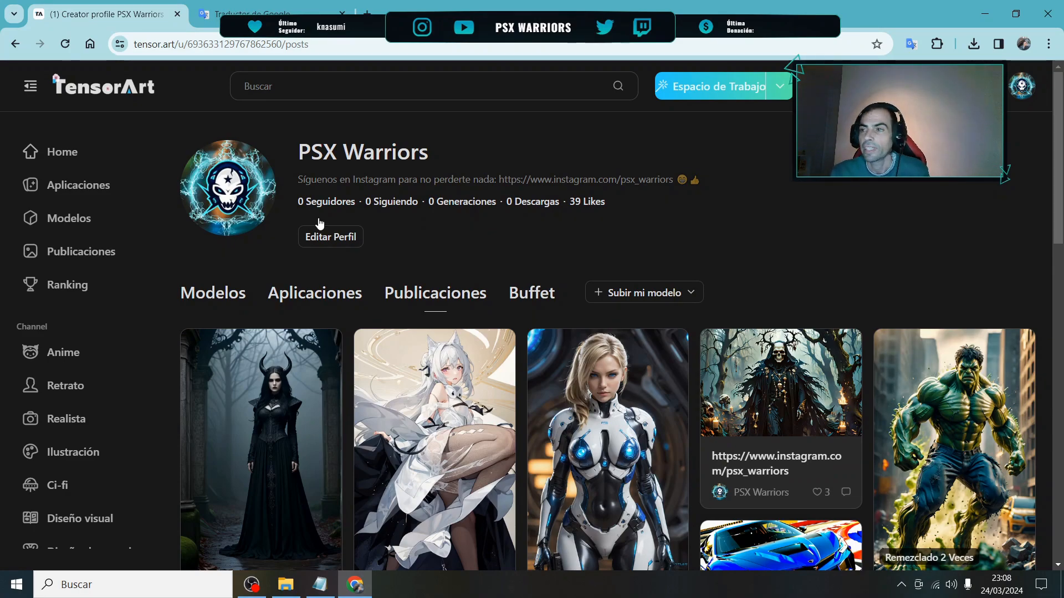
key("alt+Left")
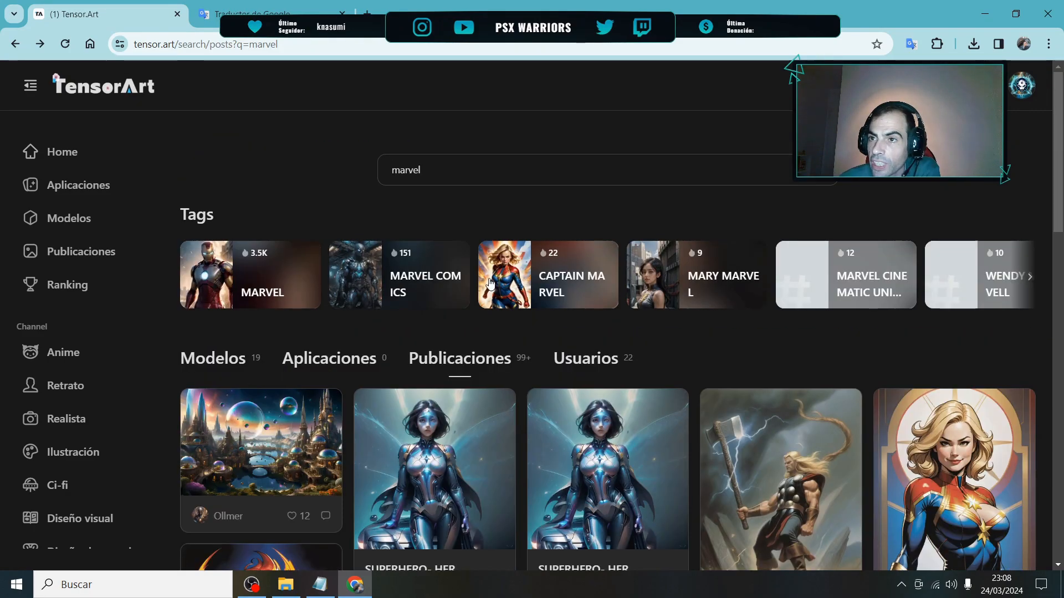